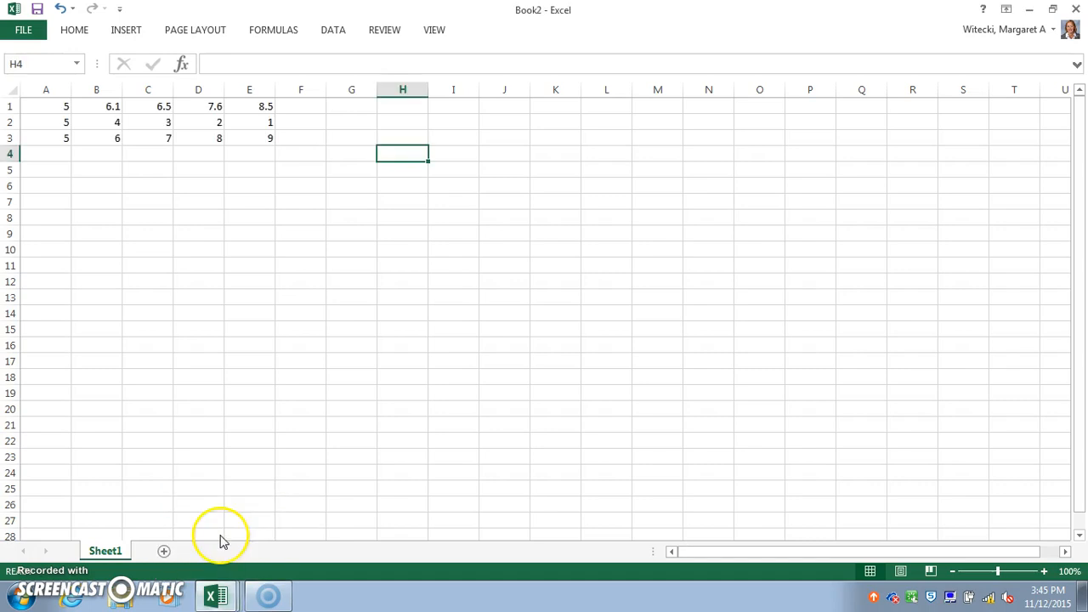
Switch to the Book1 workbook containing the test score table.
mouse_move(218, 592)
click(220, 510)
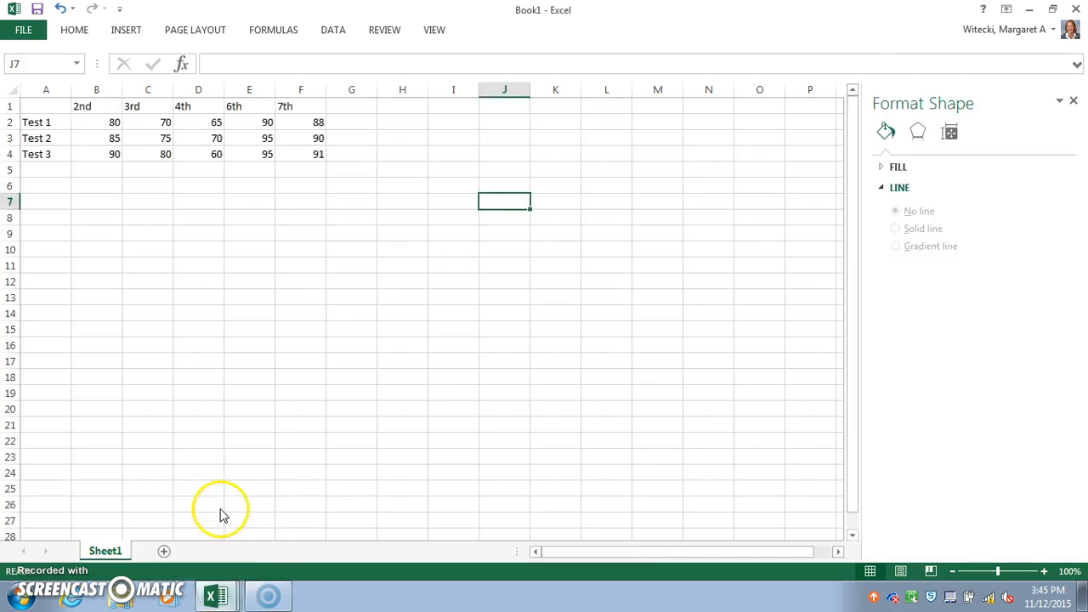
click(240, 264)
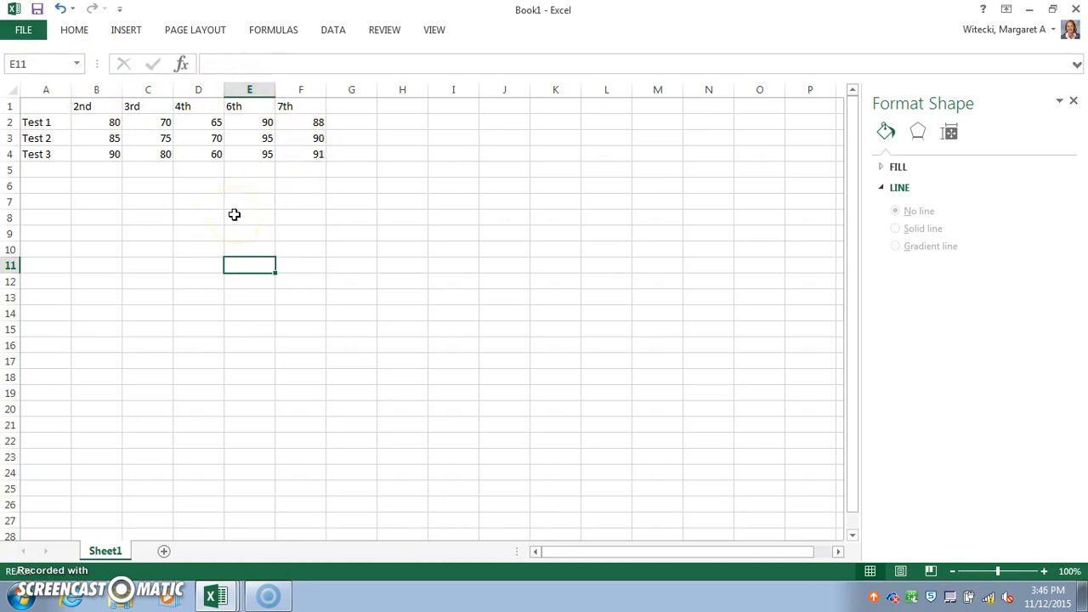
drag(233, 215, 173, 219)
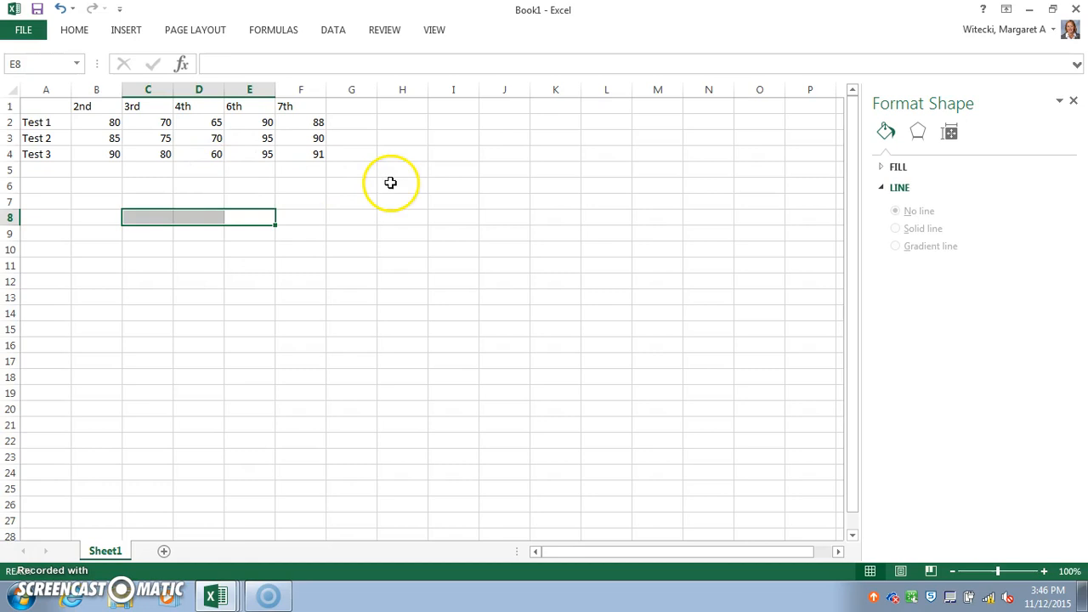
click(338, 214)
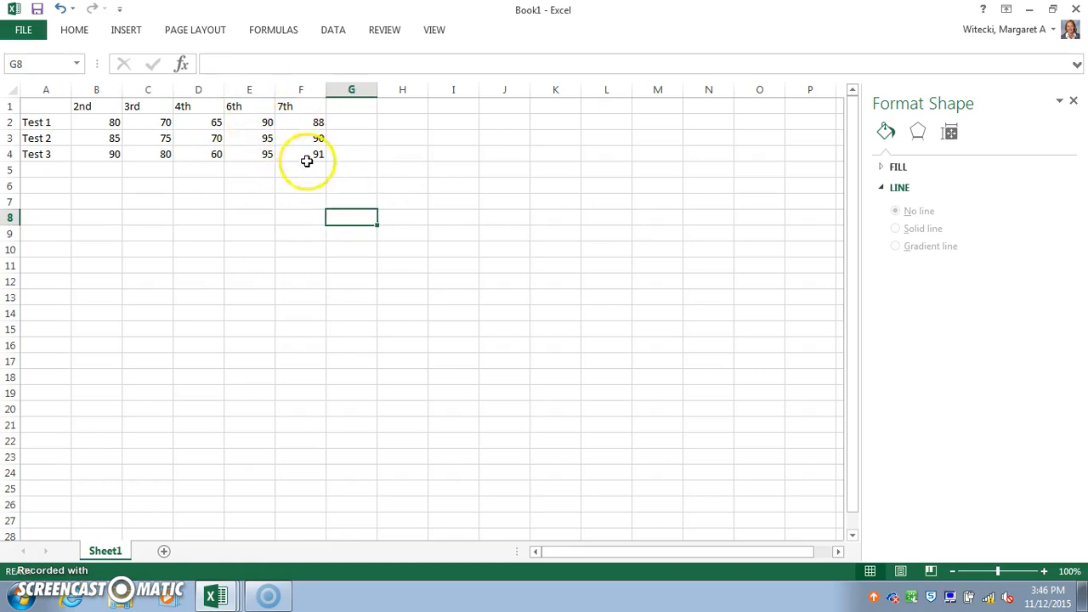
click(151, 213)
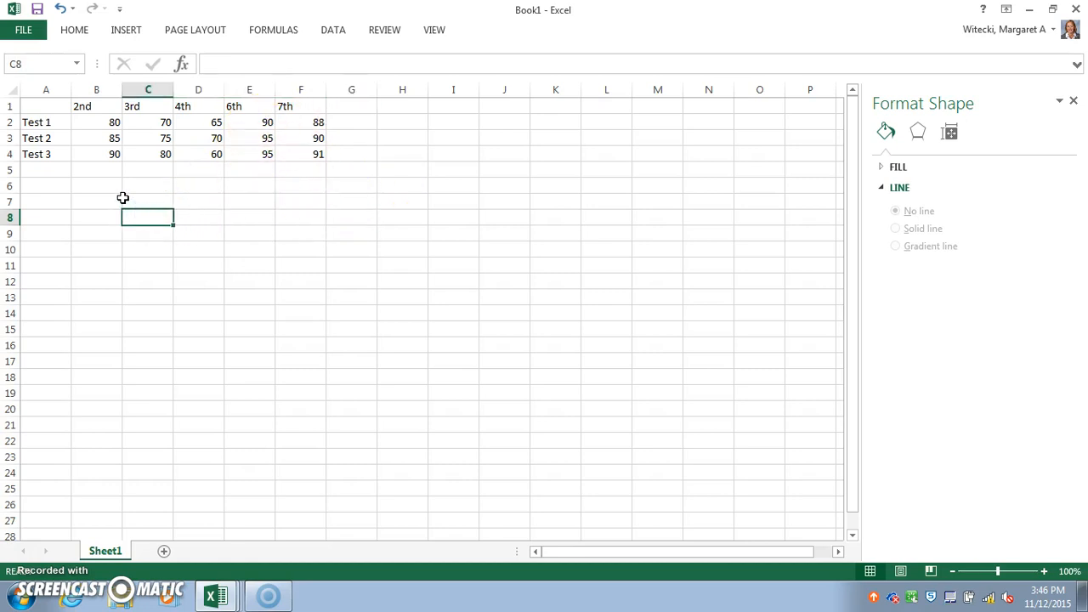
Select the score table A1:F4 and bring up the X Y (Scatter) chart variants for it.
drag(56, 105, 301, 154)
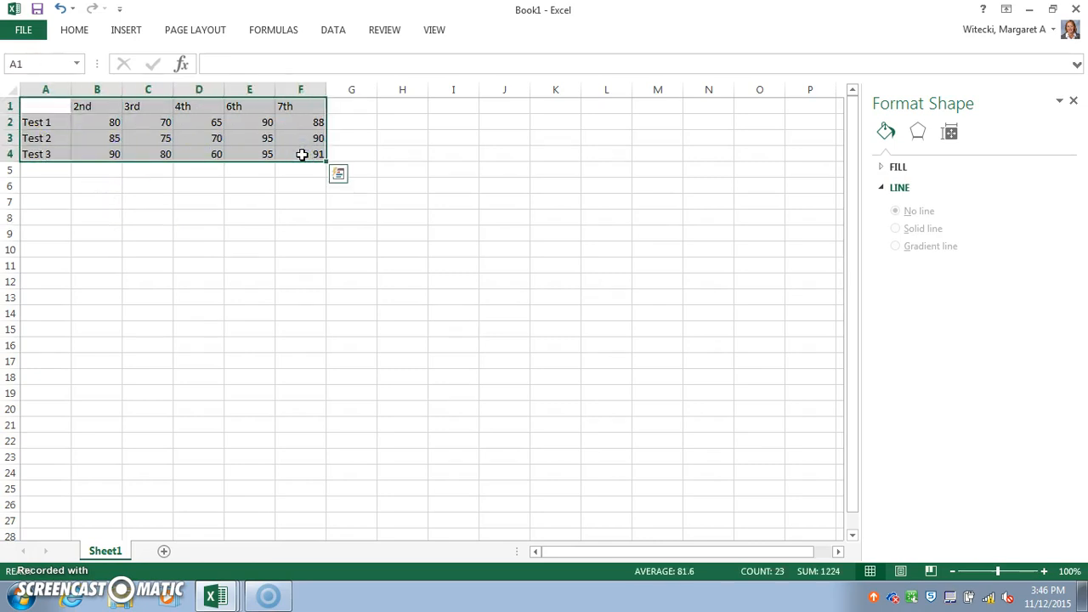
click(130, 30)
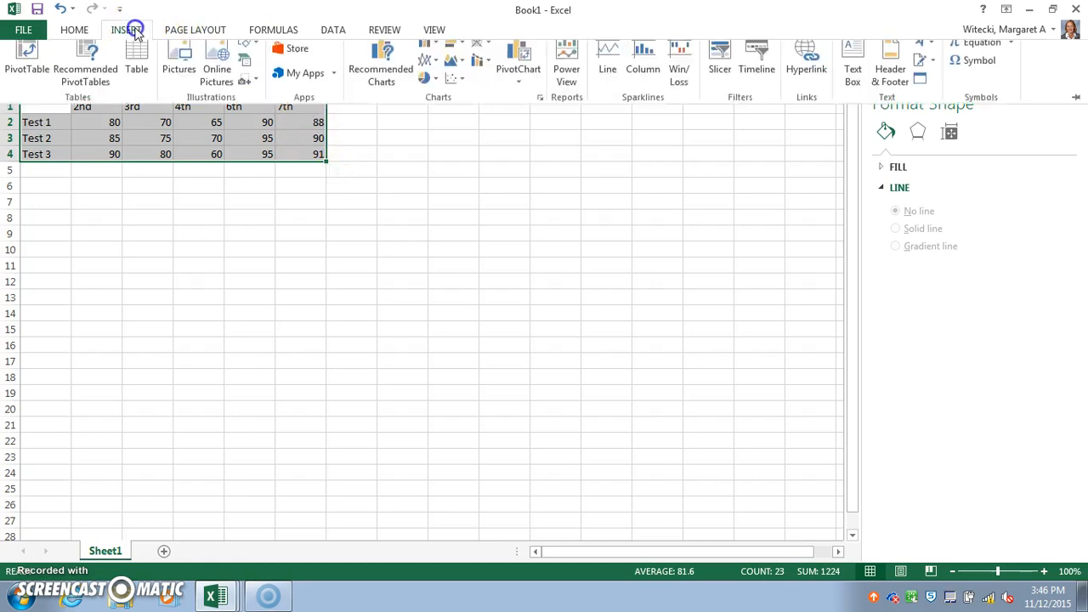
click(382, 73)
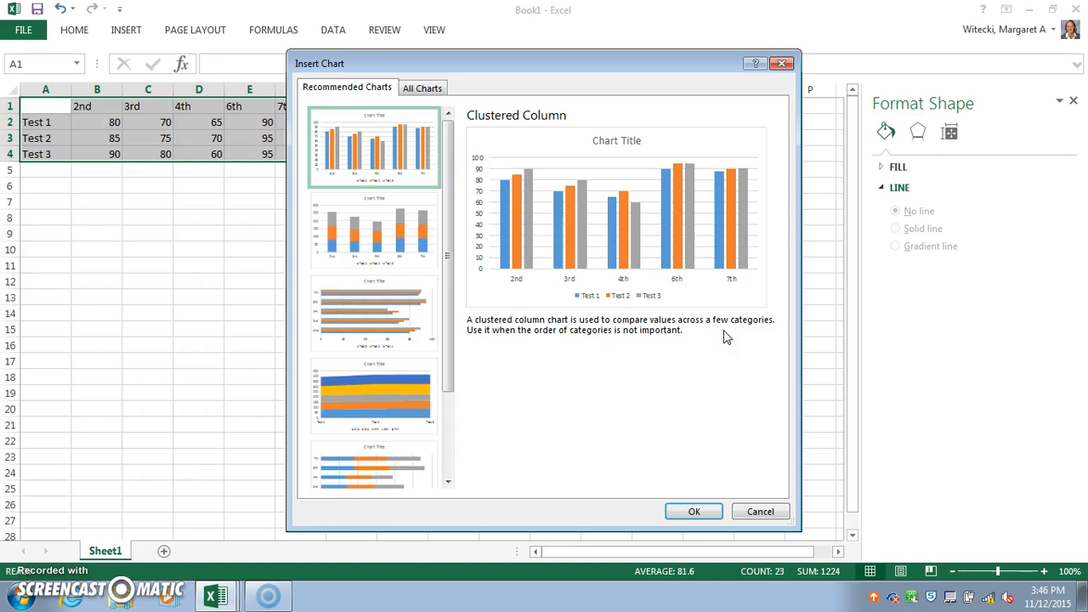
click(419, 89)
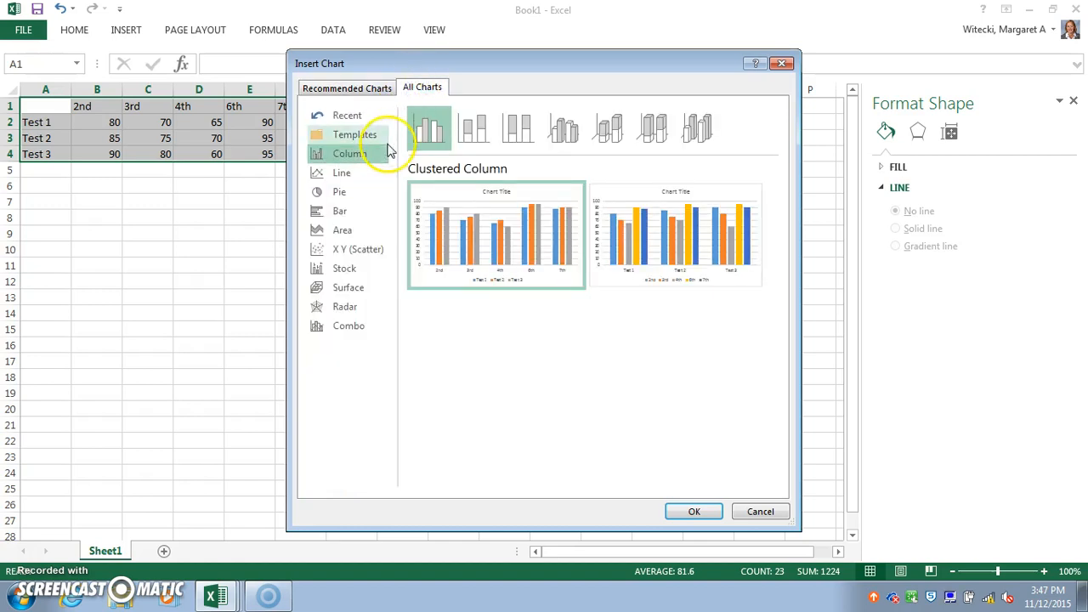
click(346, 250)
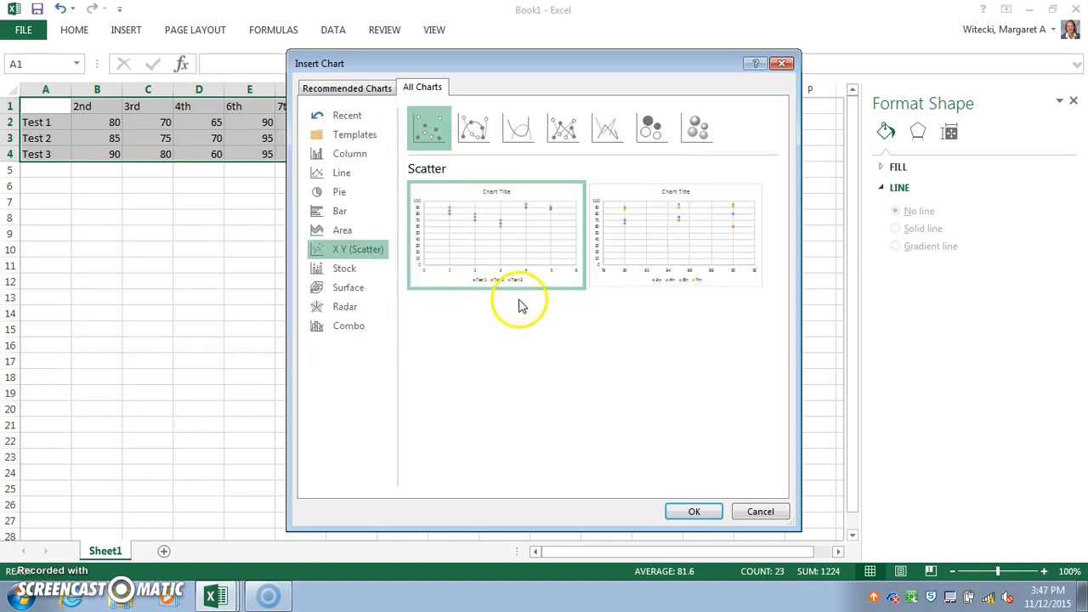
Compare the two scatter previews and insert the variant that plots 3rd, 4th, 6th and 7th as the series.
mouse_move(453, 274)
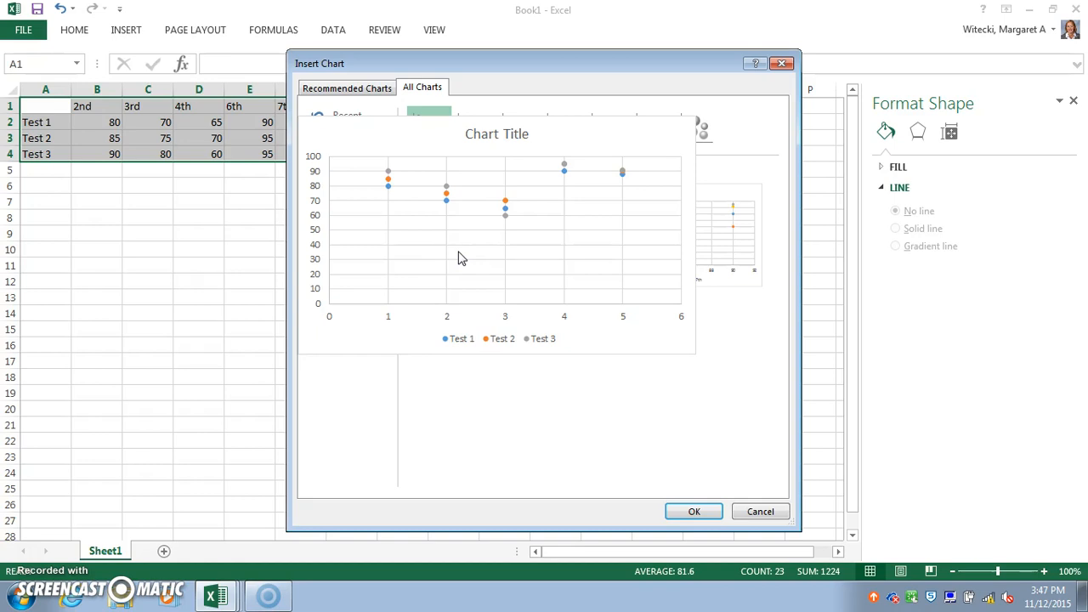
click(450, 290)
click(685, 277)
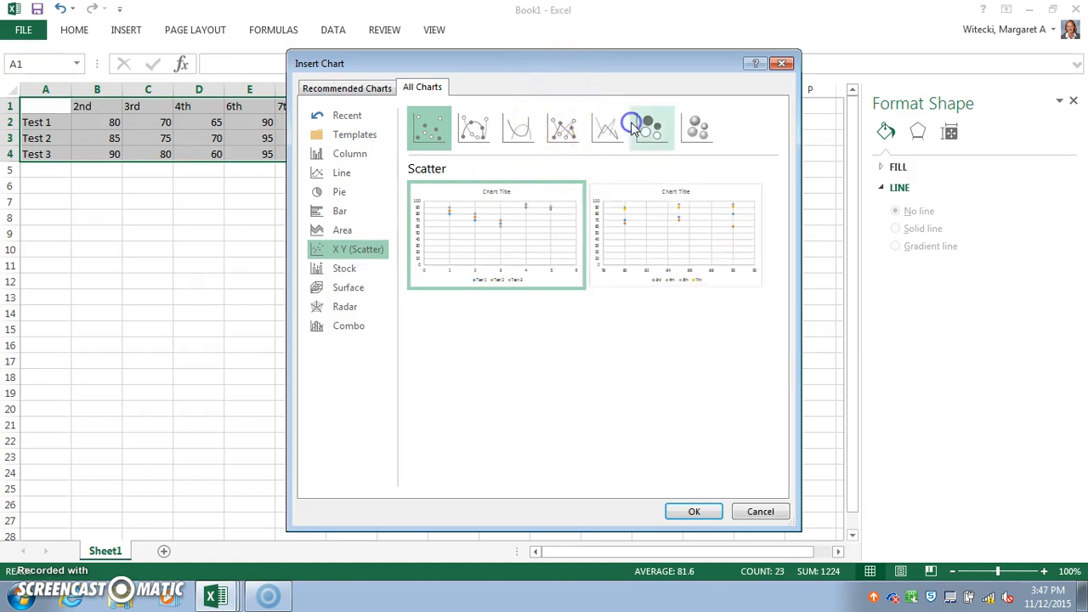
drag(688, 76, 720, 44)
mouse_move(680, 218)
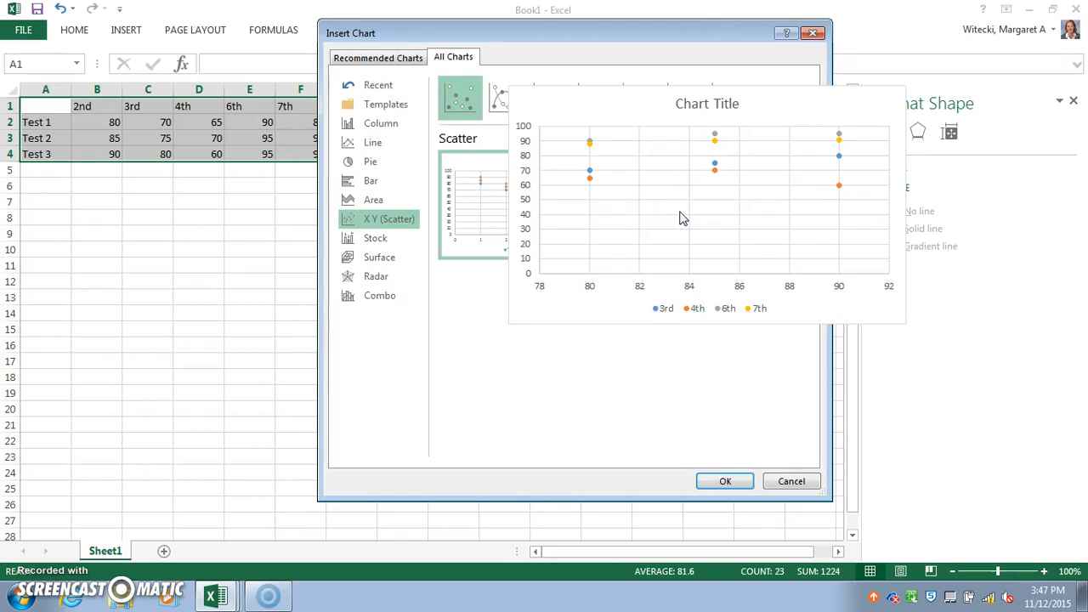
mouse_move(600, 182)
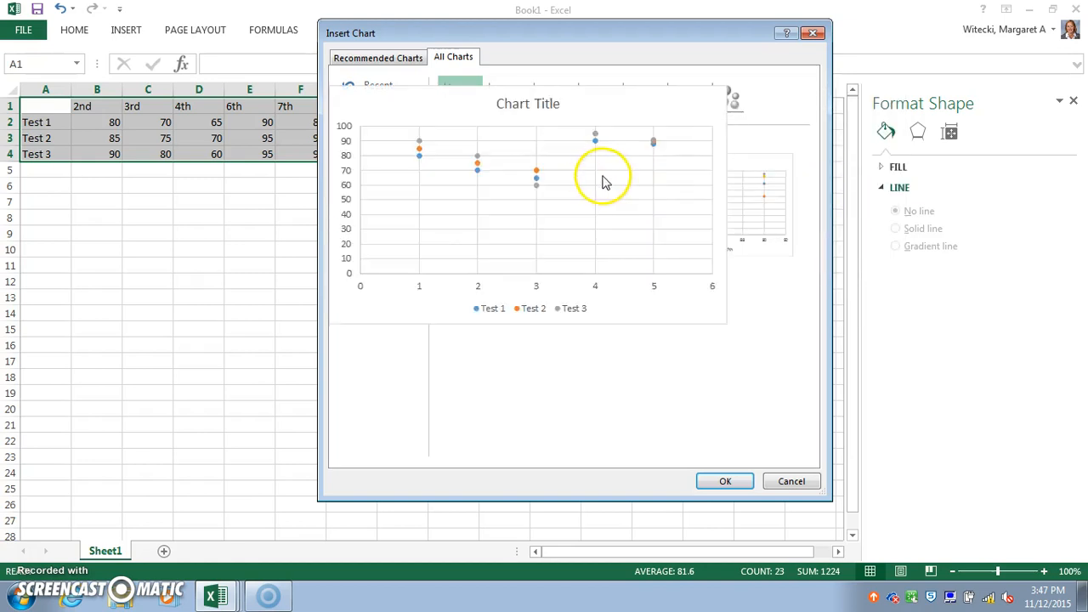
mouse_move(717, 198)
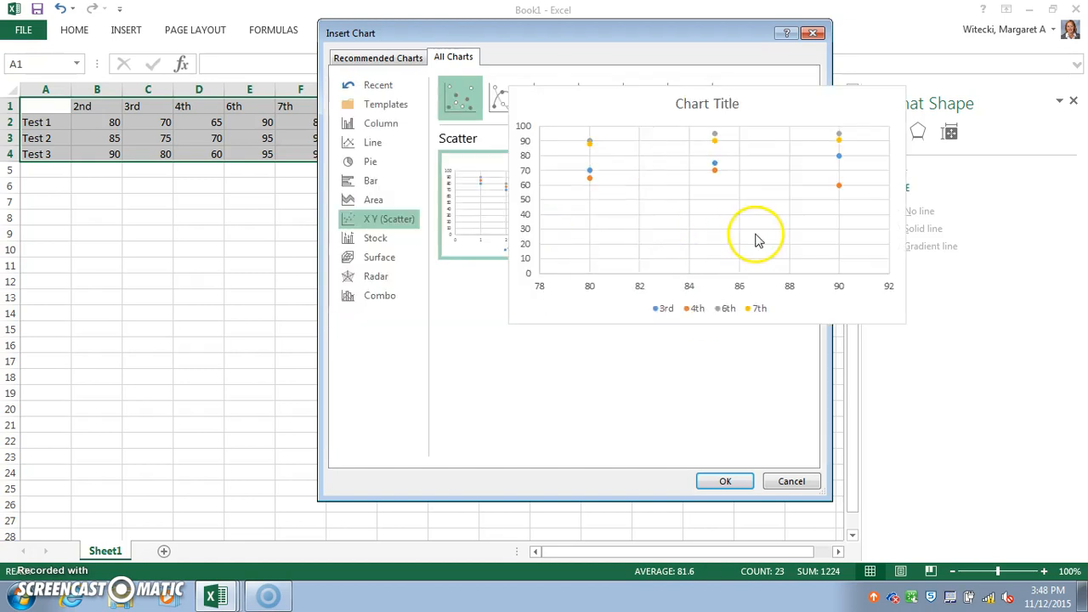
click(725, 481)
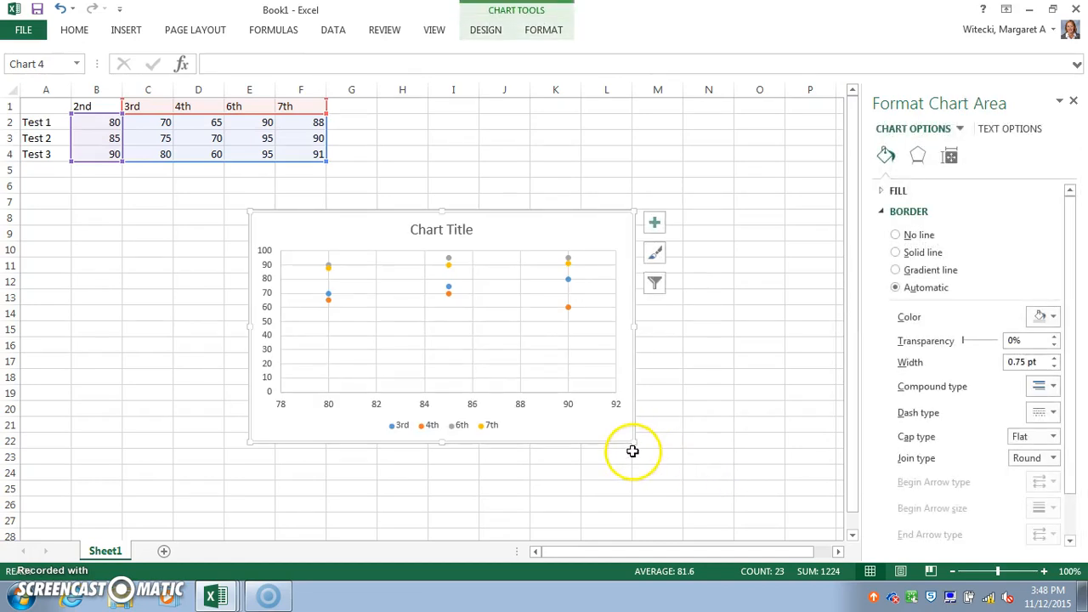
Delete the inserted scatter chart from the sheet.
click(637, 448)
drag(636, 448, 648, 459)
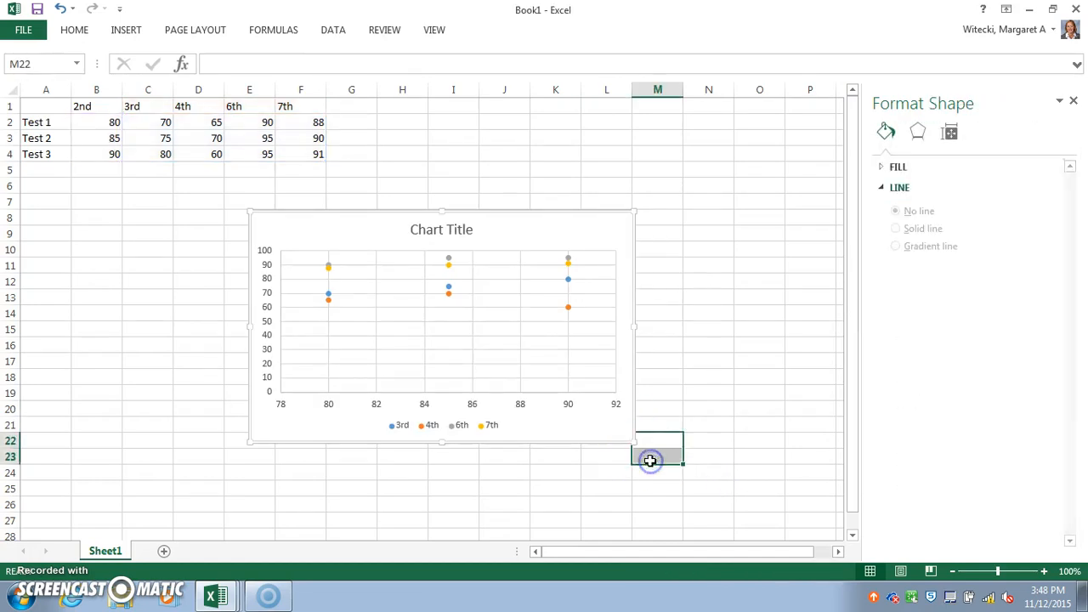
click(294, 372)
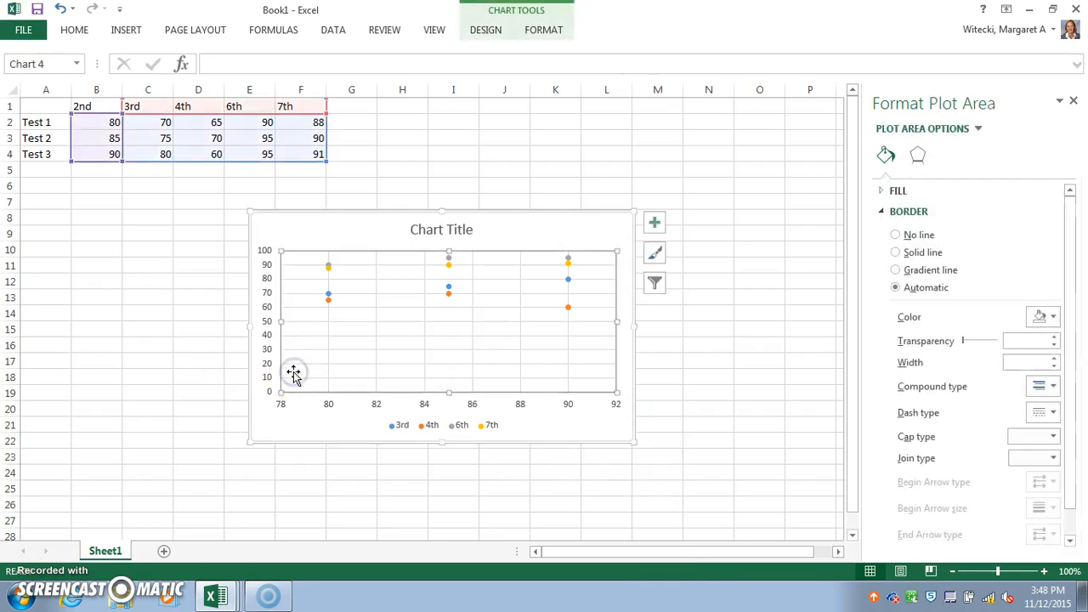
click(361, 233)
click(362, 209)
key(Delete)
drag(359, 210, 113, 265)
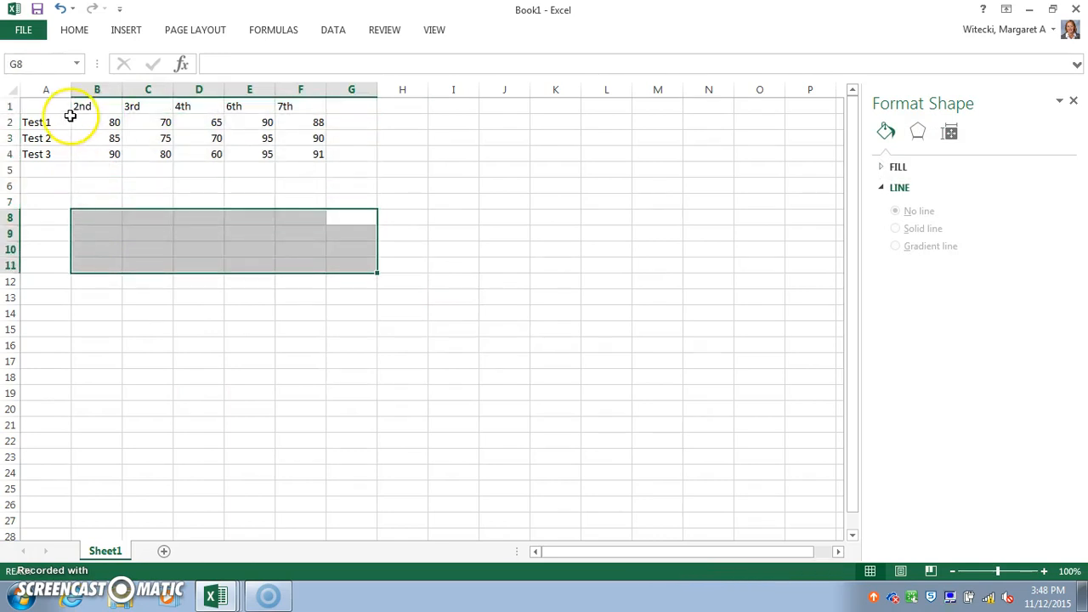
Insert a line chart of A1:F4 with the class periods along the horizontal axis and Test 1 to Test 3 as series.
drag(54, 105, 293, 154)
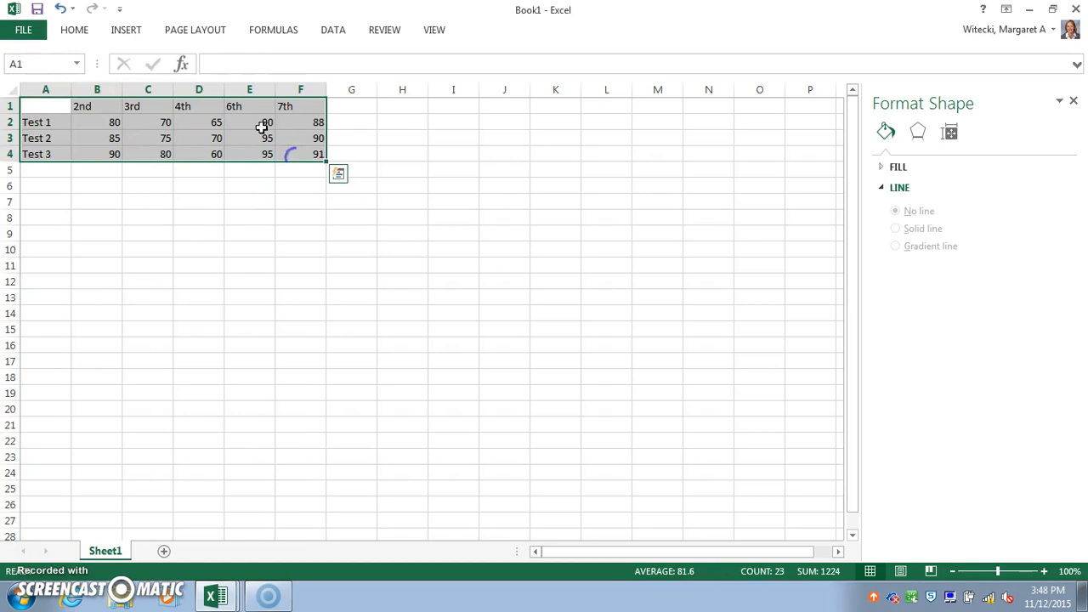
click(125, 30)
click(380, 78)
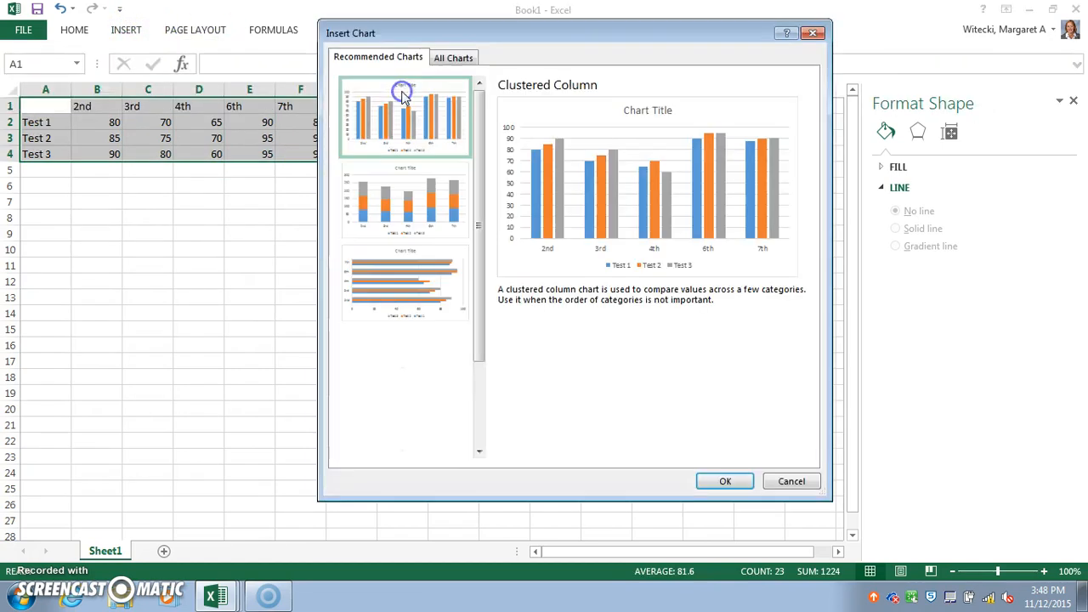
click(448, 59)
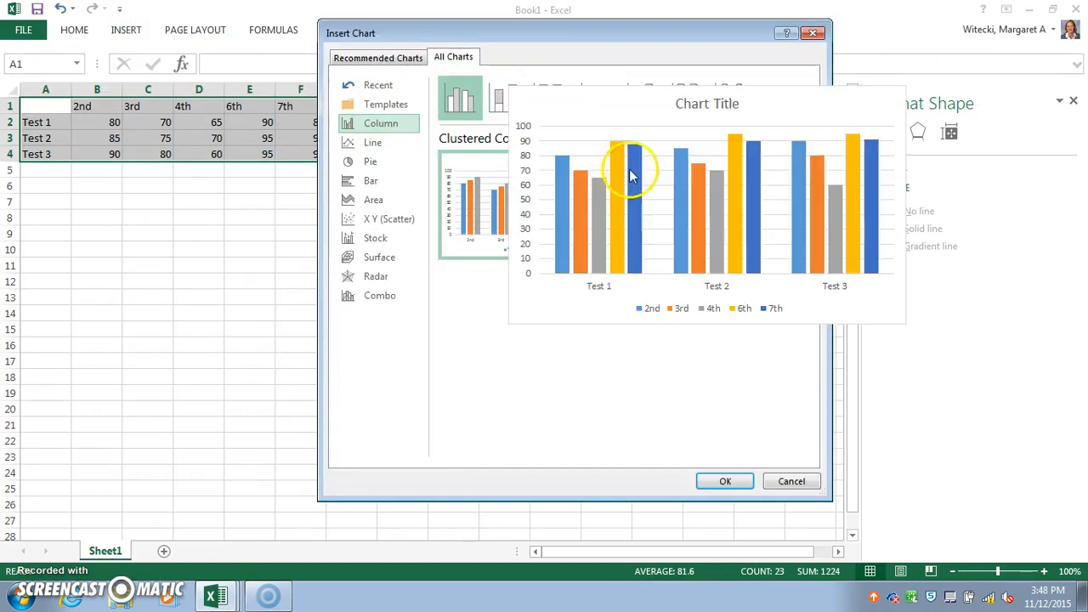
click(372, 143)
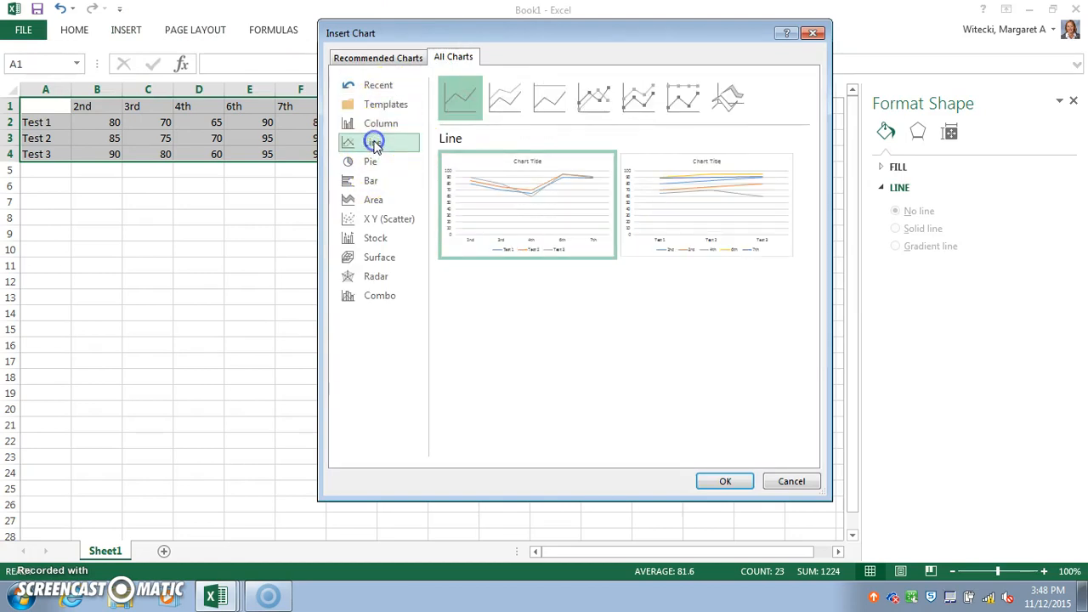
click(382, 219)
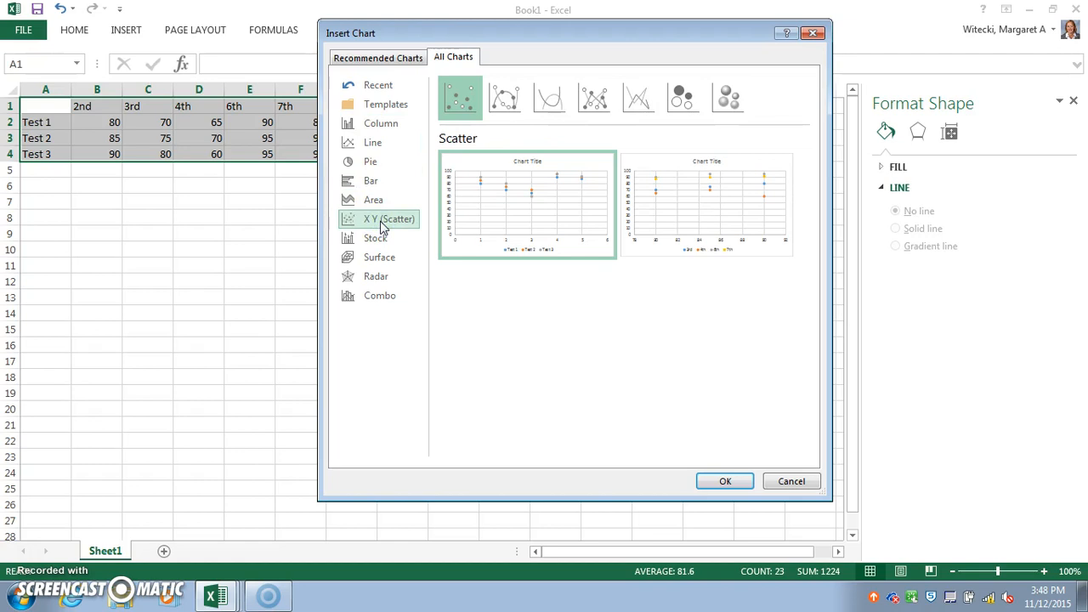
click(374, 145)
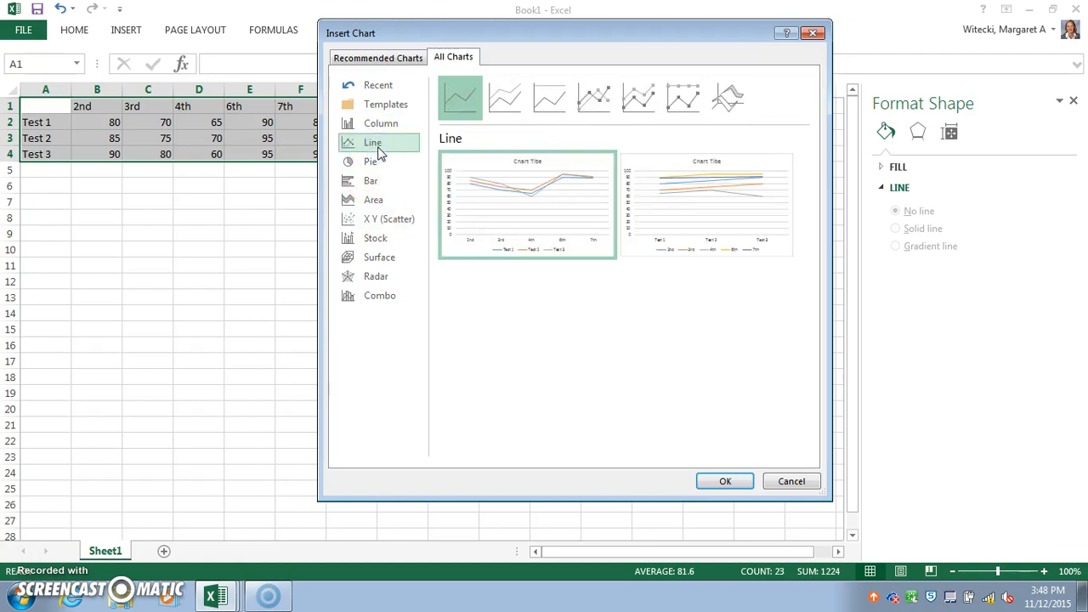
click(590, 224)
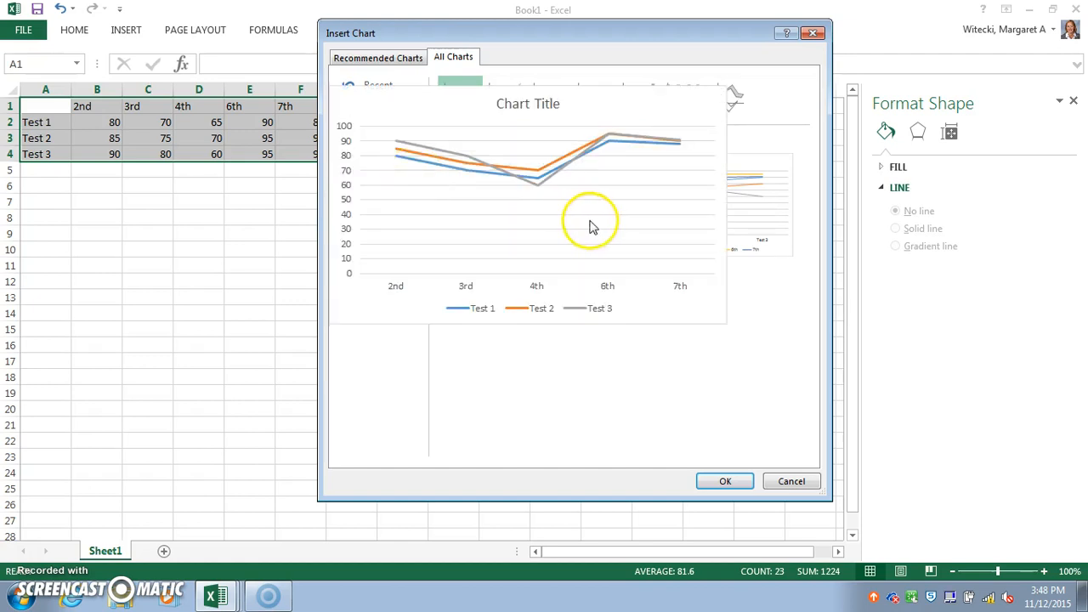
click(531, 234)
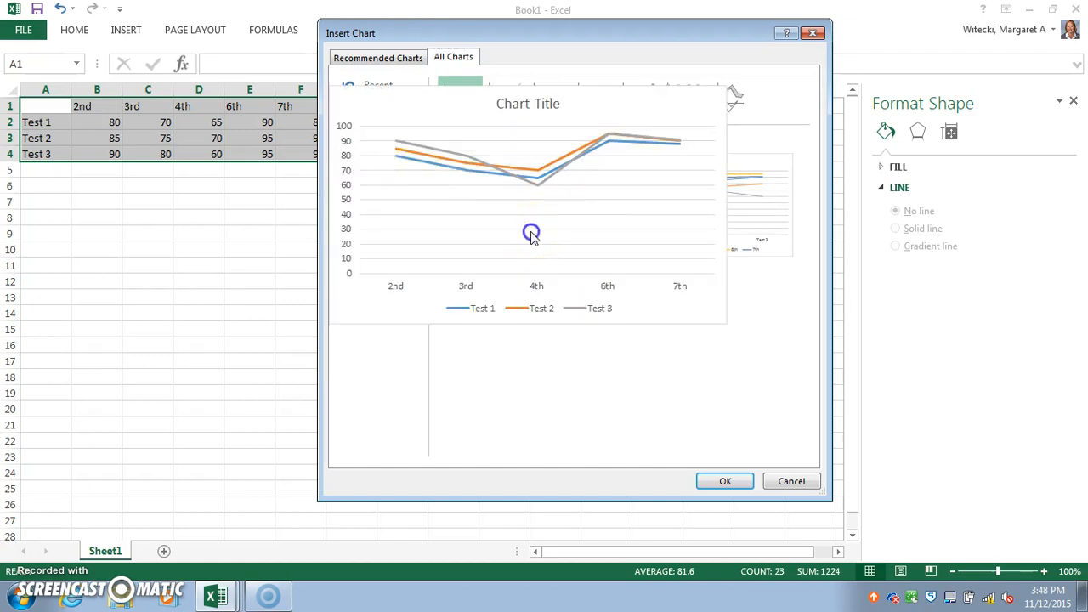
click(721, 481)
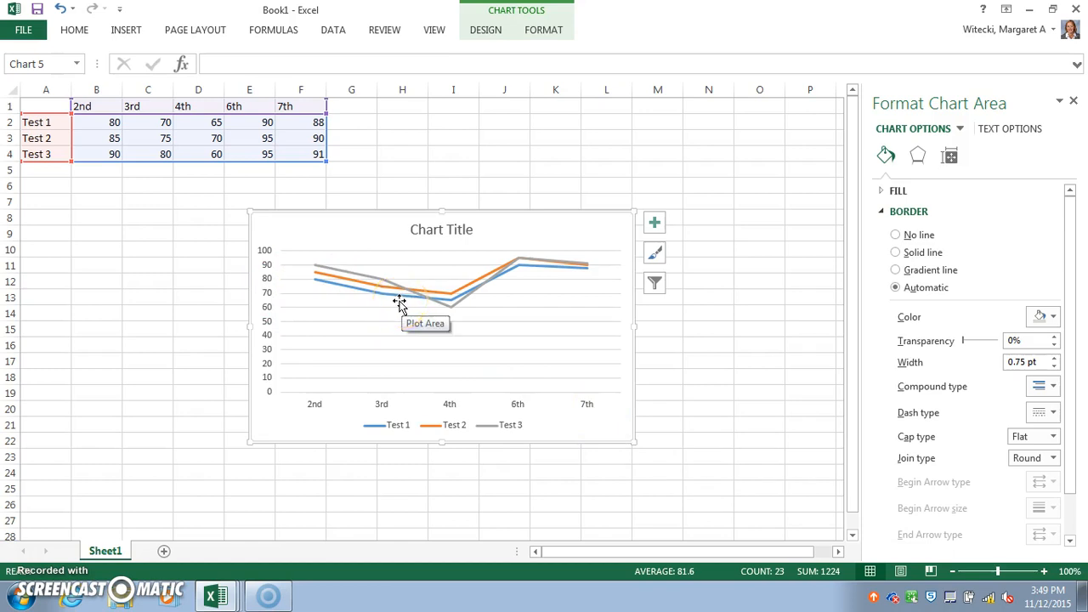
Change the line chart to an X Y (Scatter) chart with Test 1, Test 2 and Test 3 as the series.
click(124, 31)
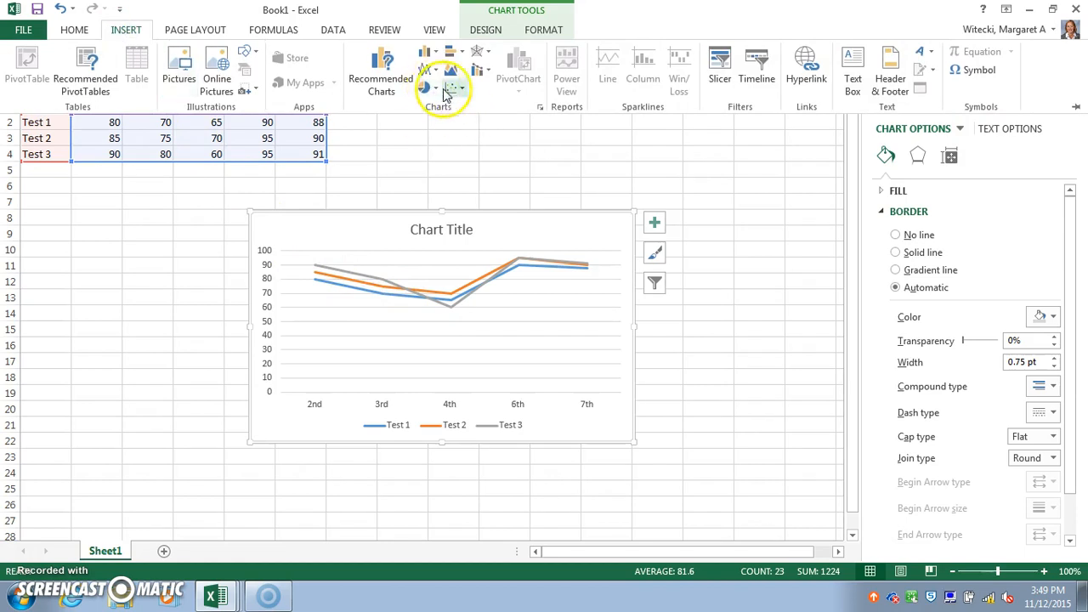
click(393, 87)
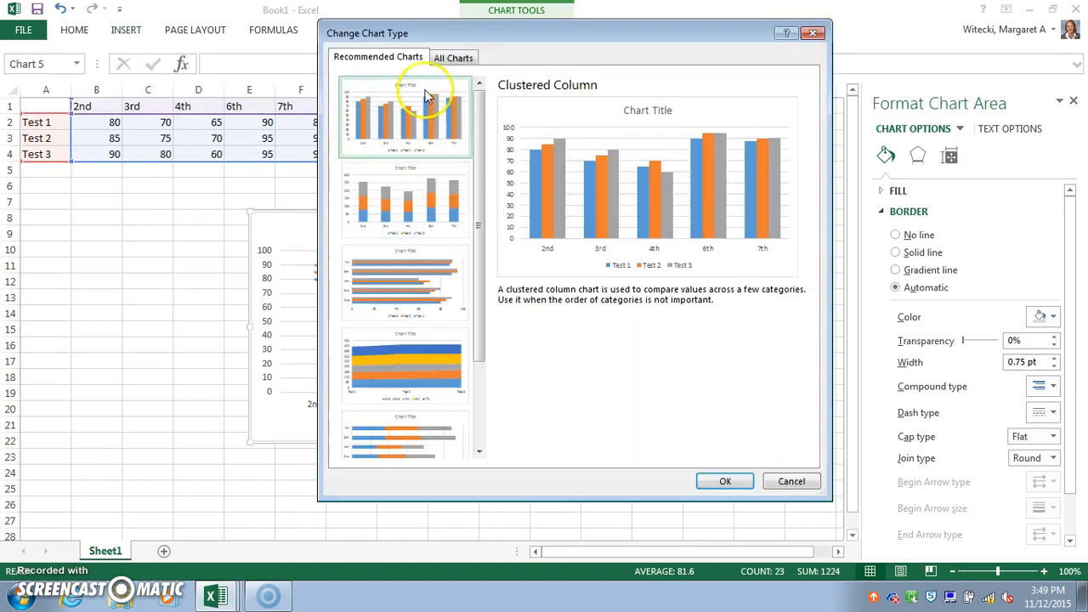
click(451, 57)
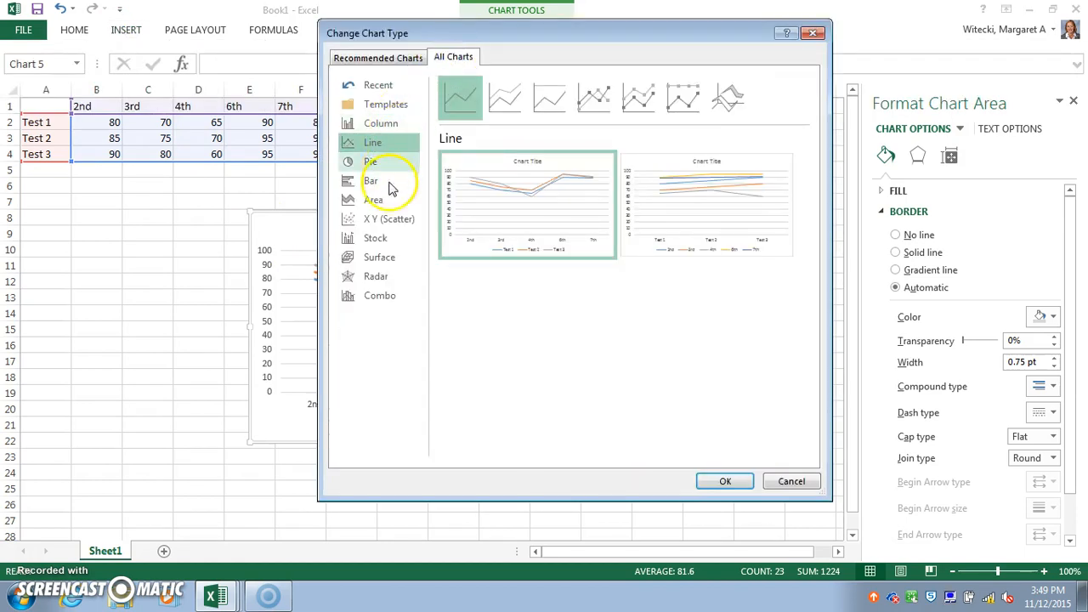
click(389, 221)
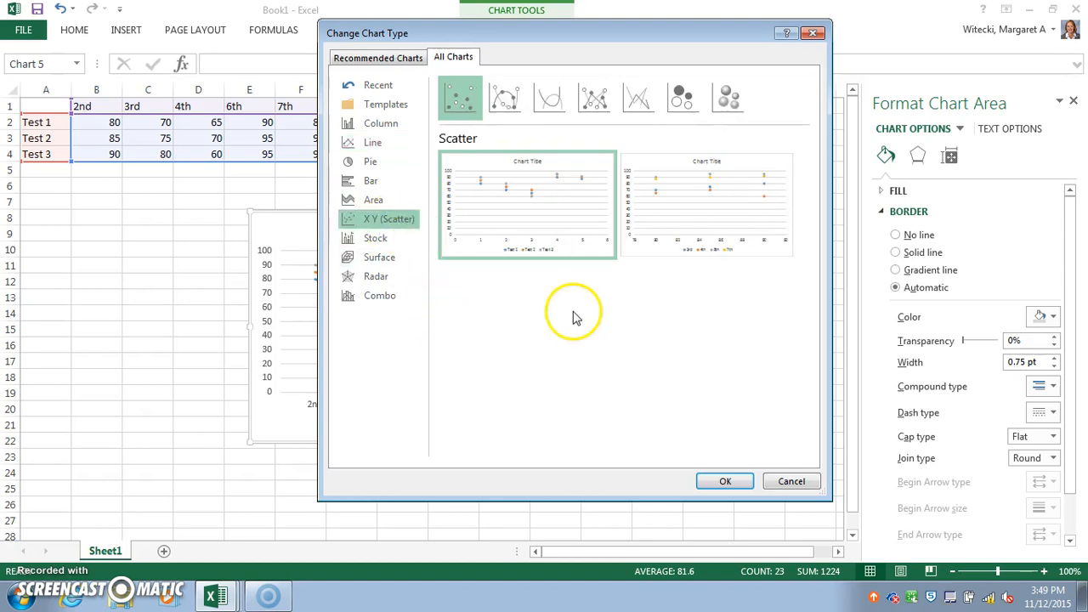
mouse_move(571, 246)
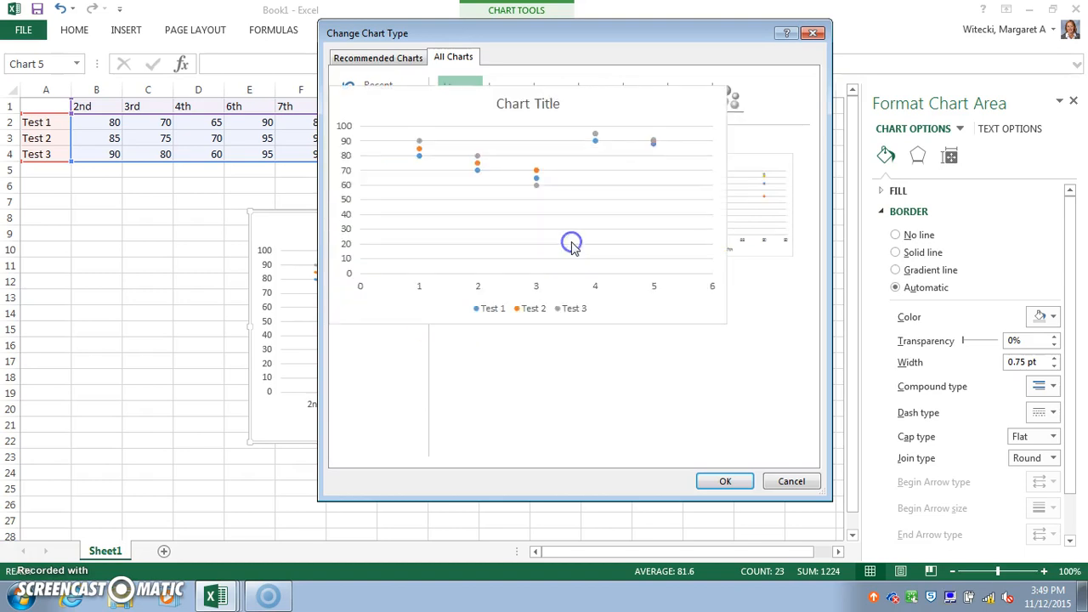
click(723, 481)
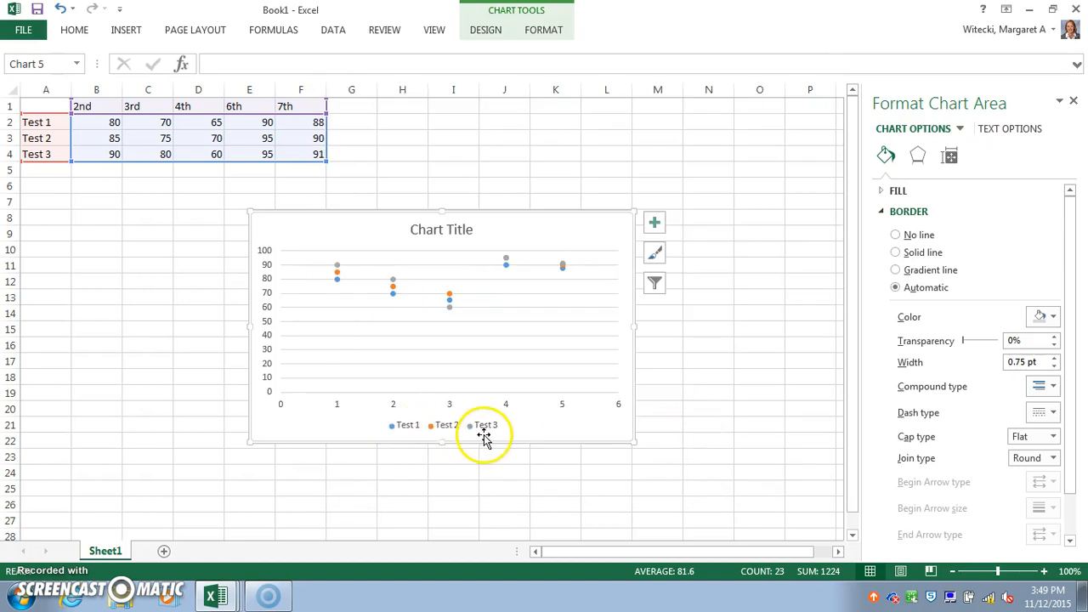
Examine the name, X value and Y value ranges defined for the Test 3 series.
click(336, 266)
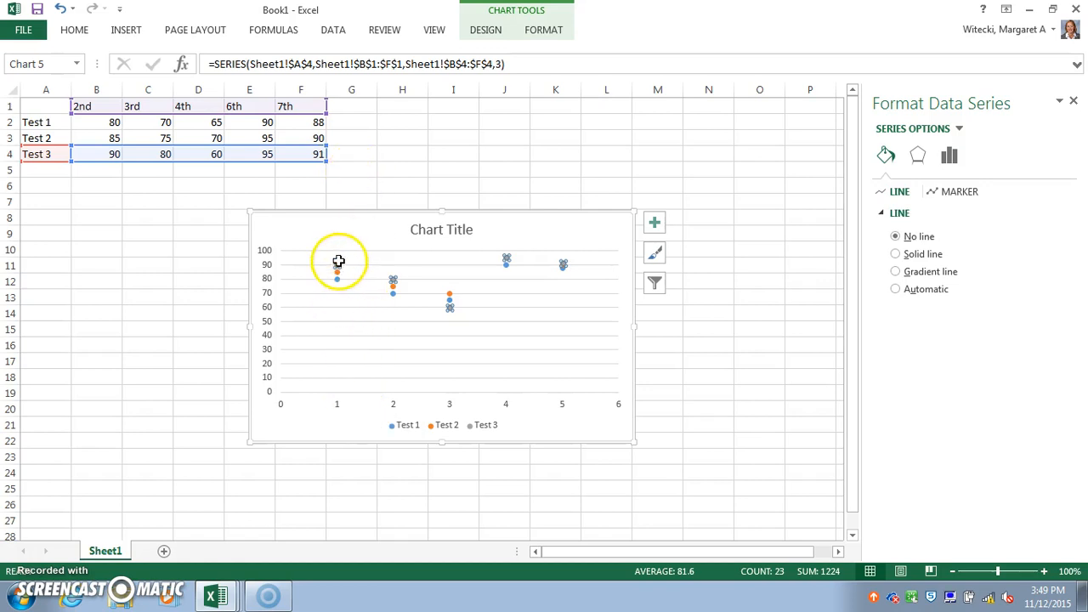
mouse_move(338, 264)
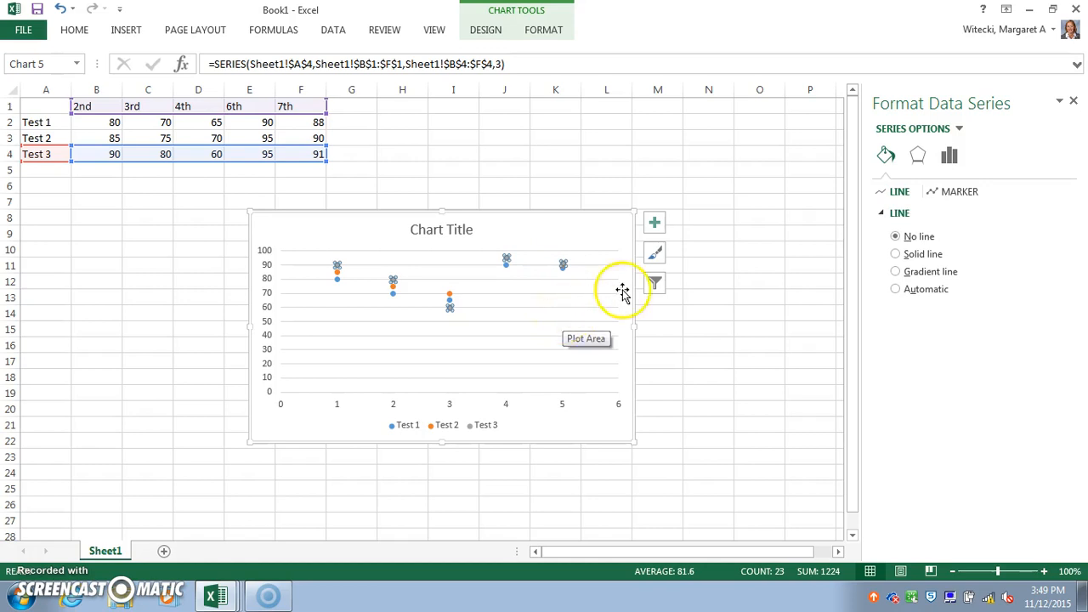
click(655, 289)
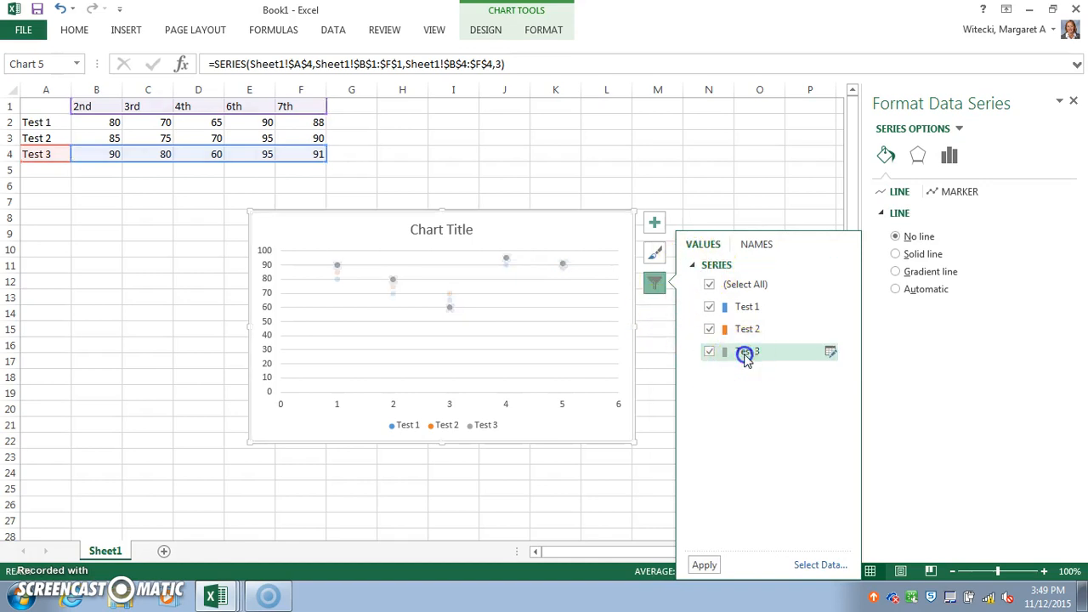
click(830, 351)
click(724, 368)
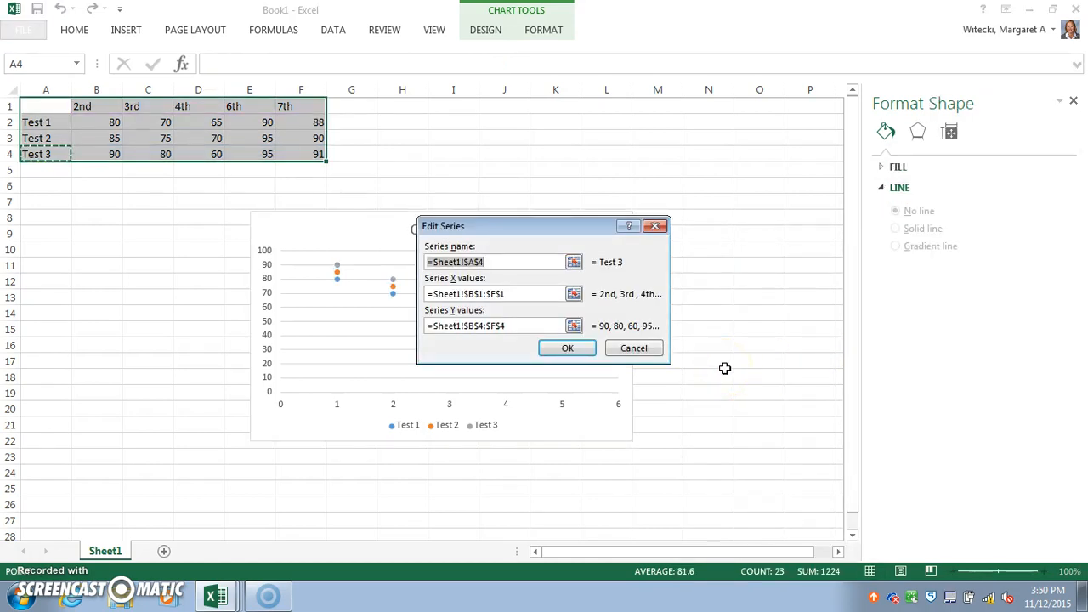
click(634, 348)
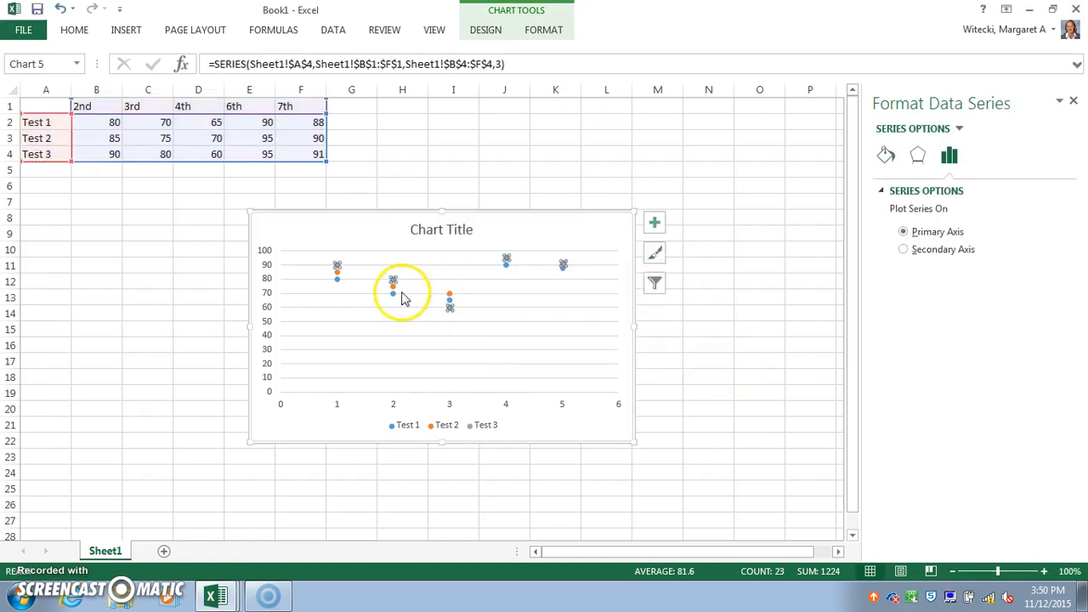
Add a trendline to the Test 3 series and apply the Linear trendline type.
click(650, 257)
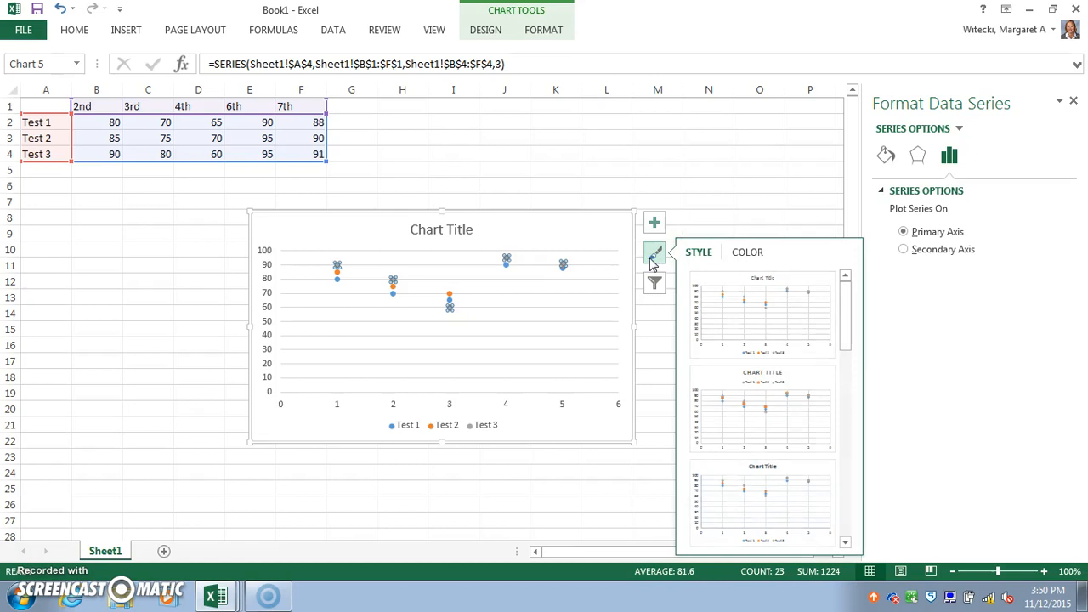
click(655, 226)
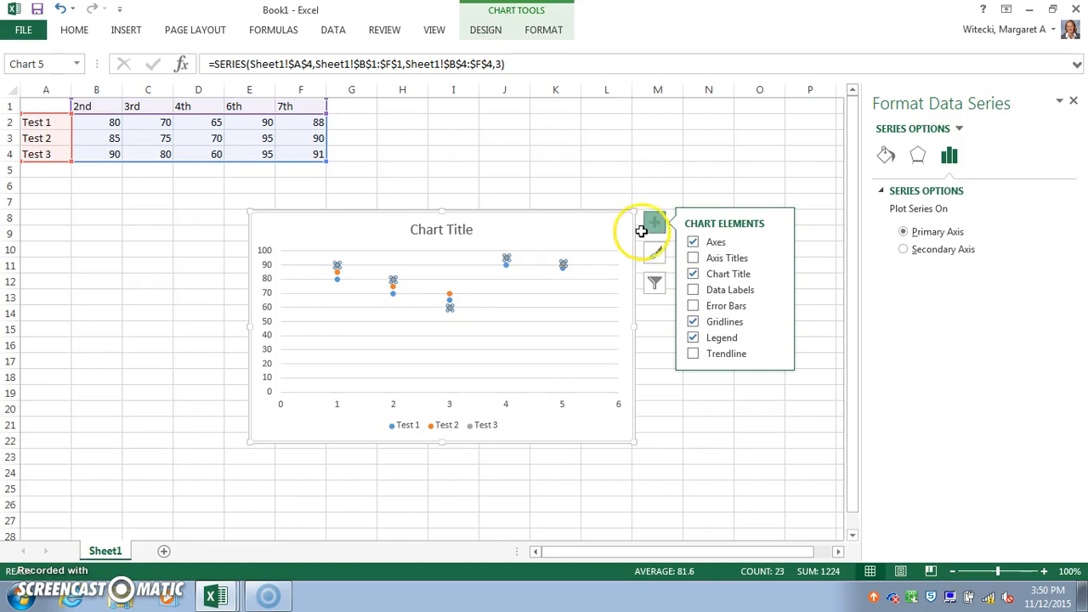
click(695, 354)
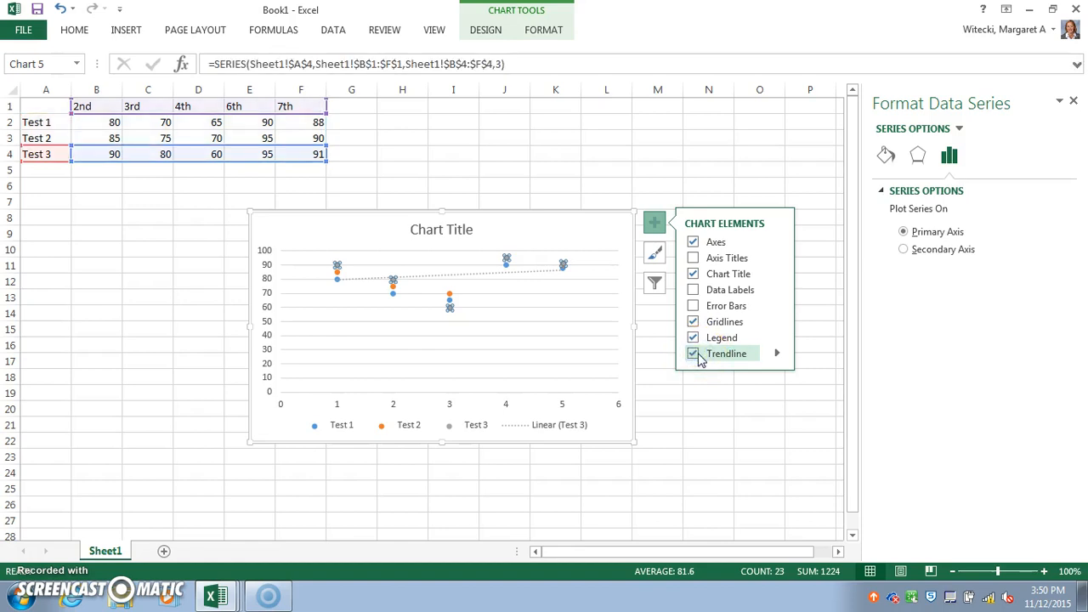
click(775, 353)
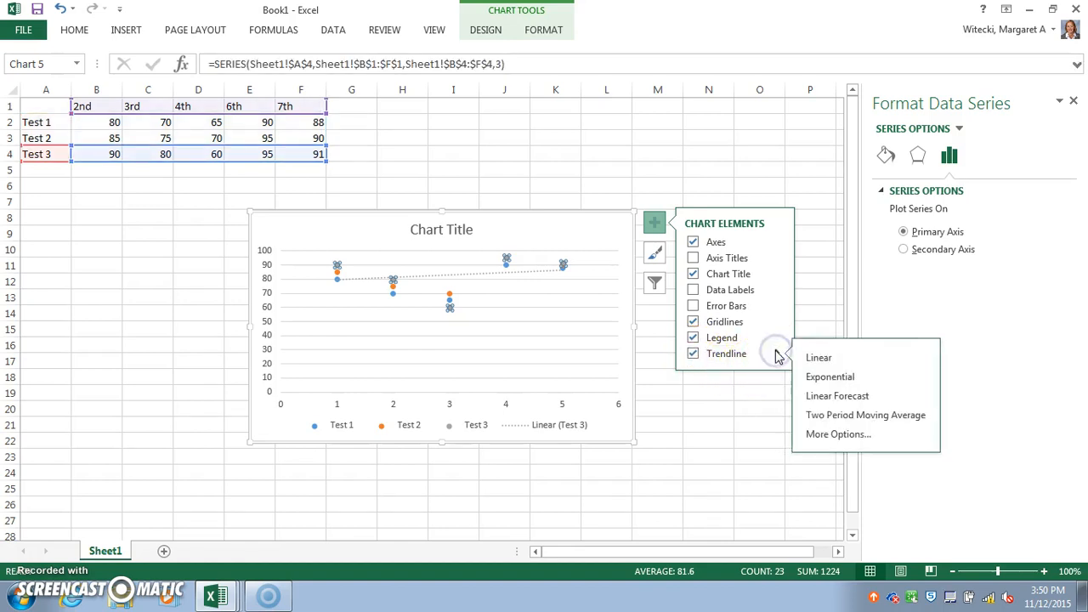
click(807, 358)
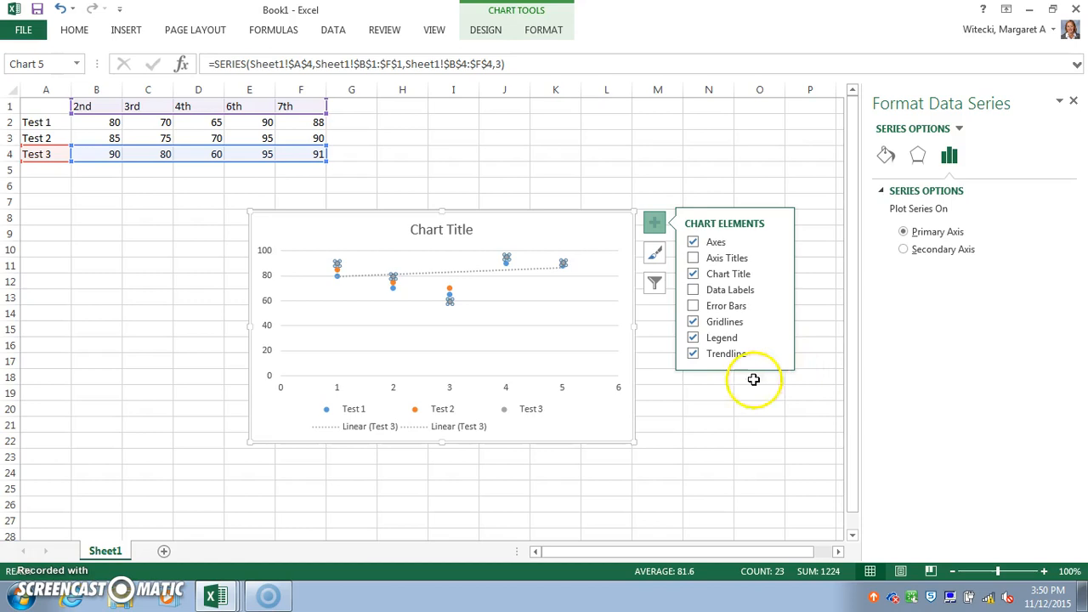
click(712, 406)
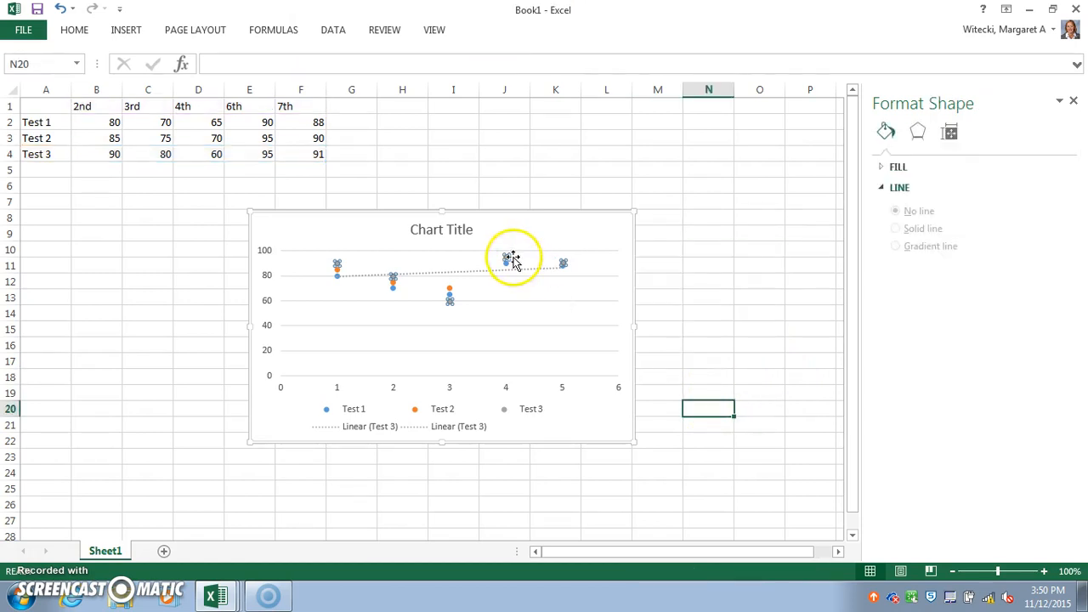
Remove the linear trendlines of the Test 3 series from the chart.
click(336, 273)
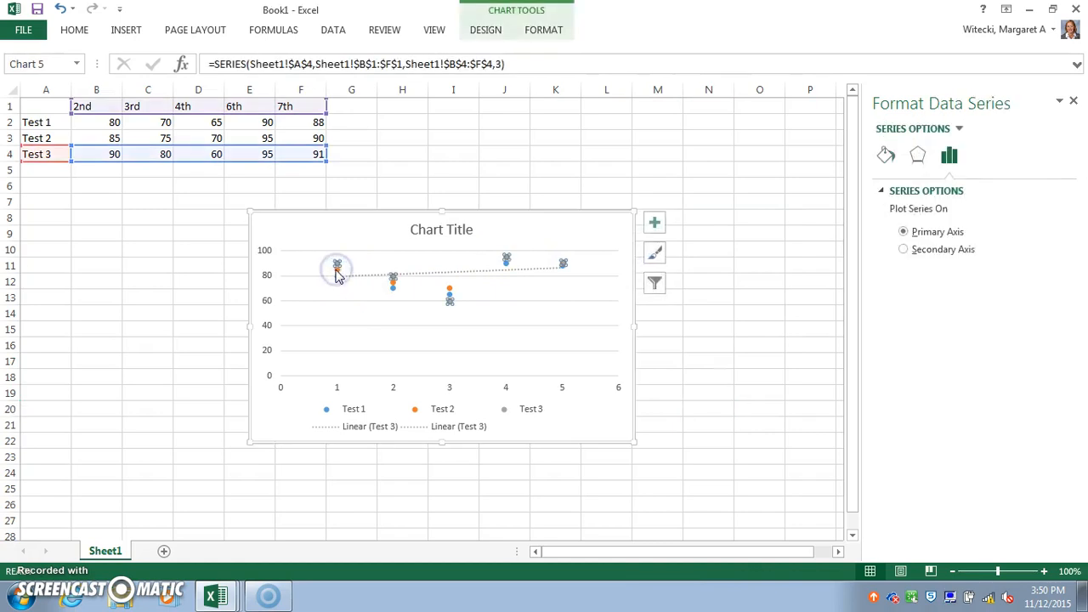
click(337, 276)
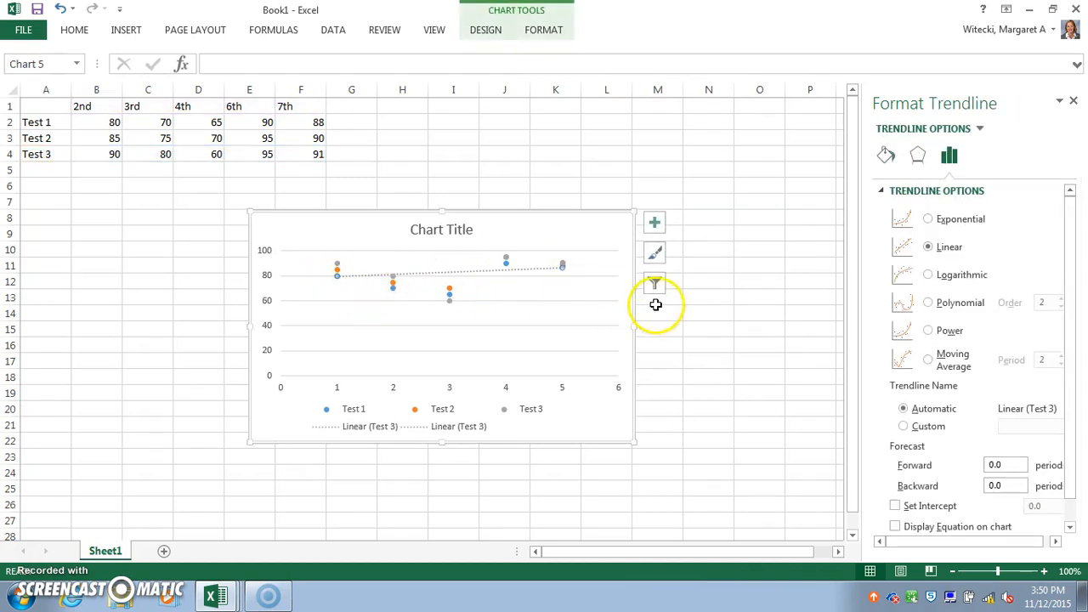
click(651, 235)
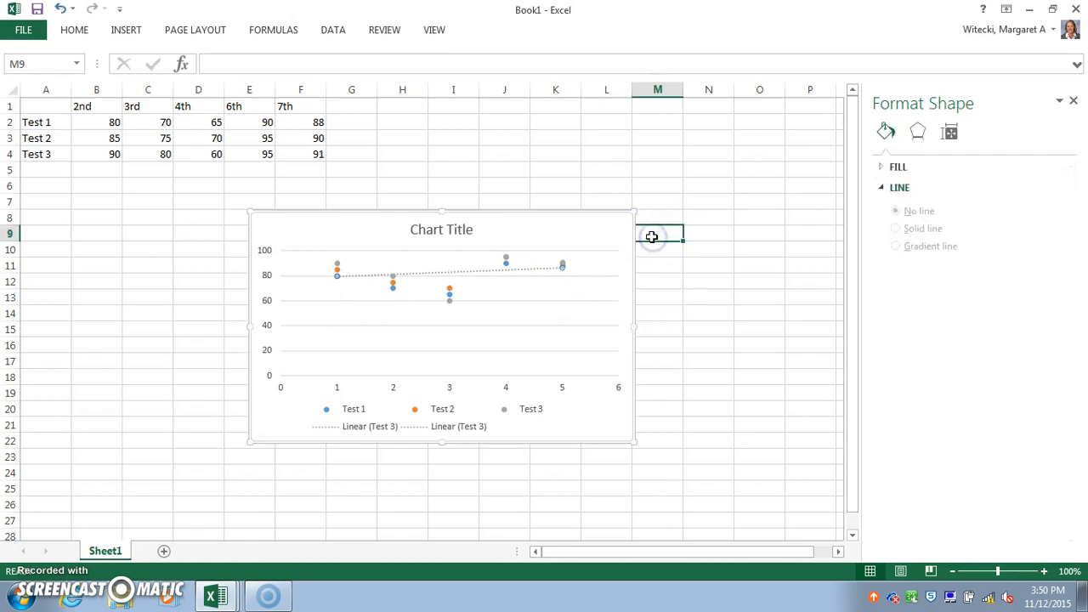
click(535, 292)
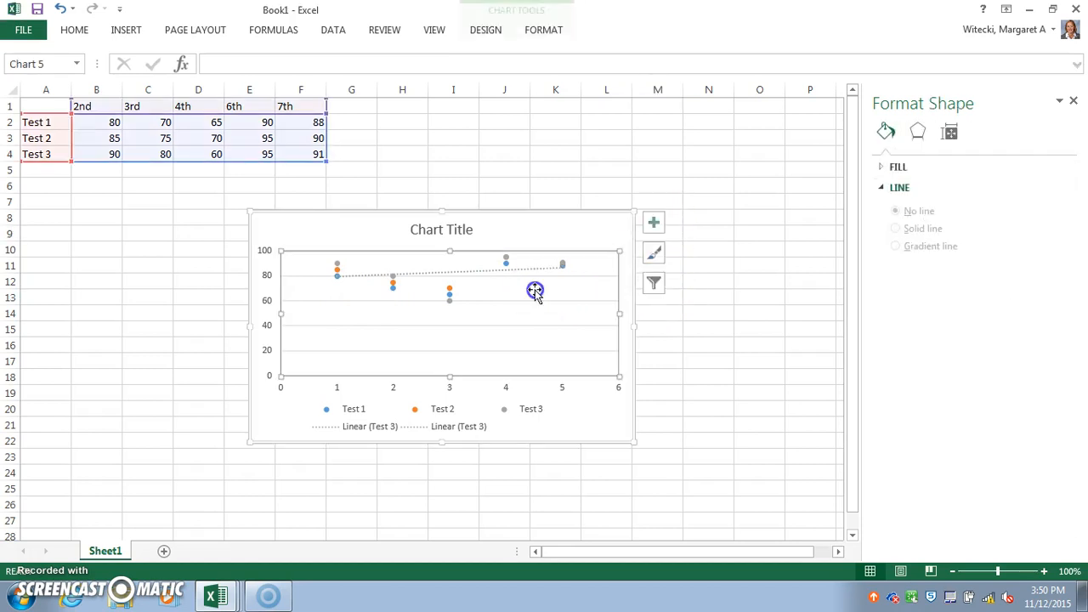
click(653, 231)
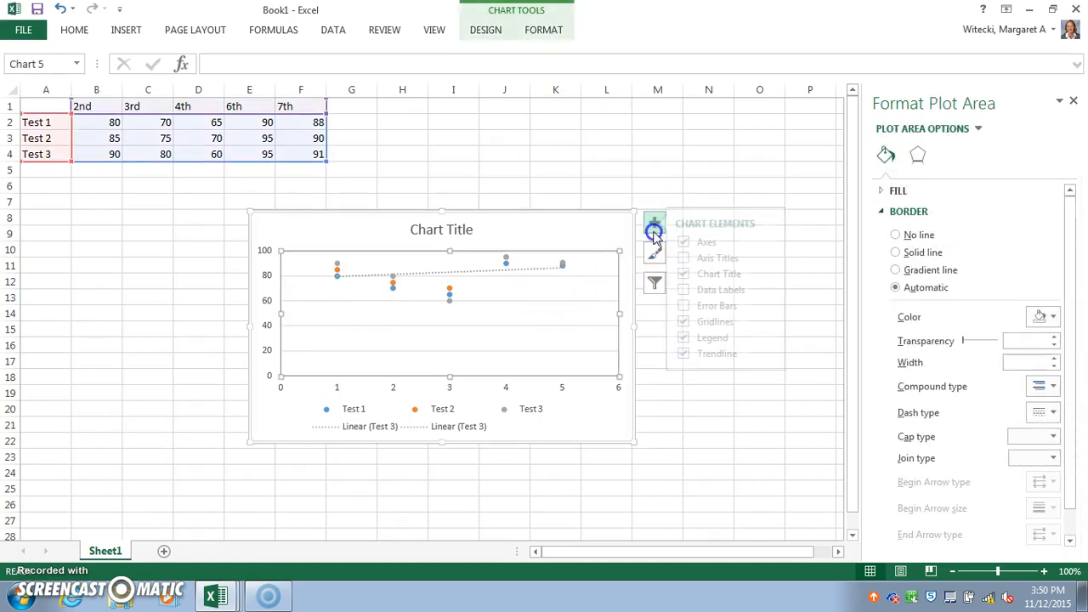
click(695, 355)
Add a trendline based on the Test 2 series to the scatter chart.
click(700, 357)
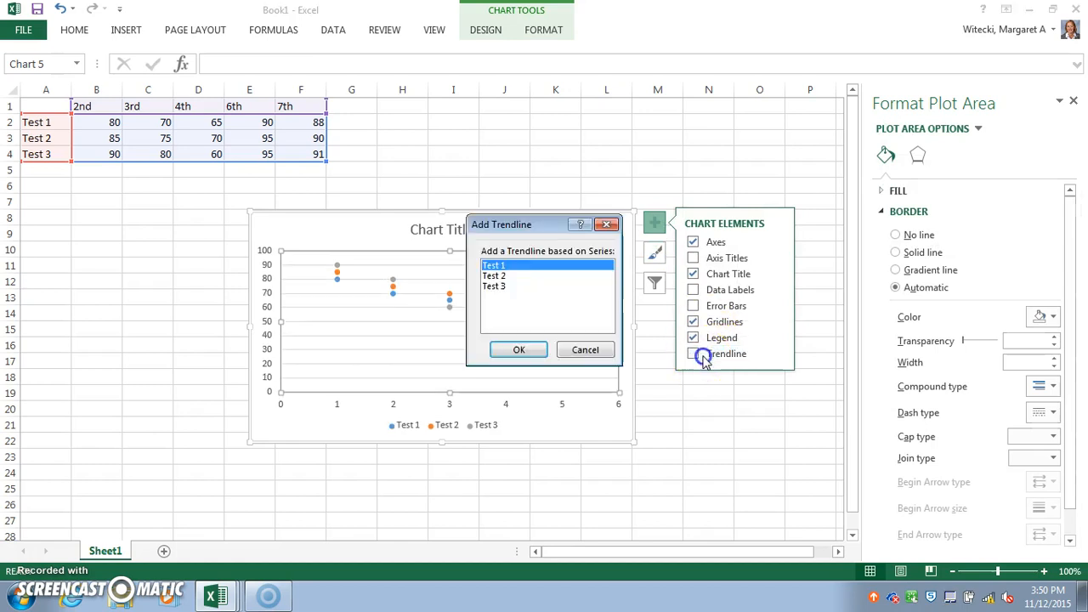
click(507, 270)
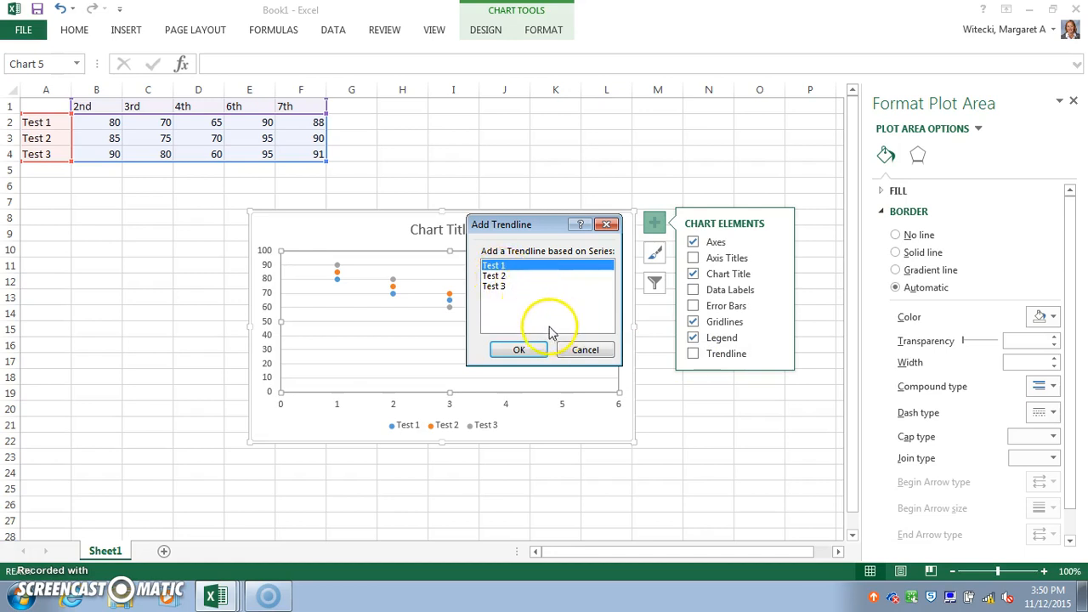
click(491, 277)
click(525, 348)
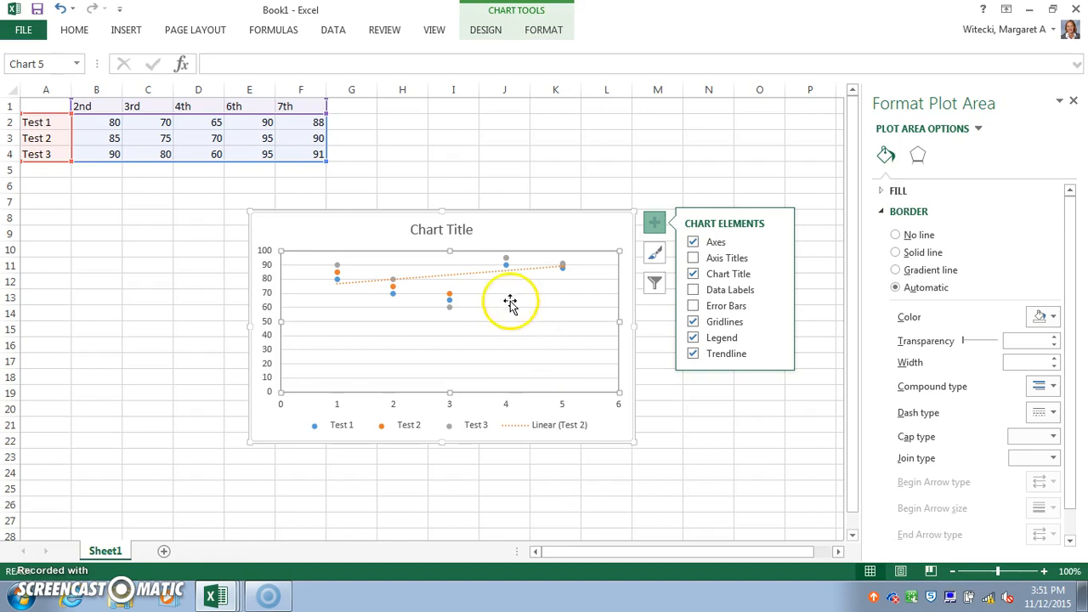
Switch the rows and columns of the chart's data source so the class periods 2nd to 7th become the series.
click(485, 278)
click(489, 283)
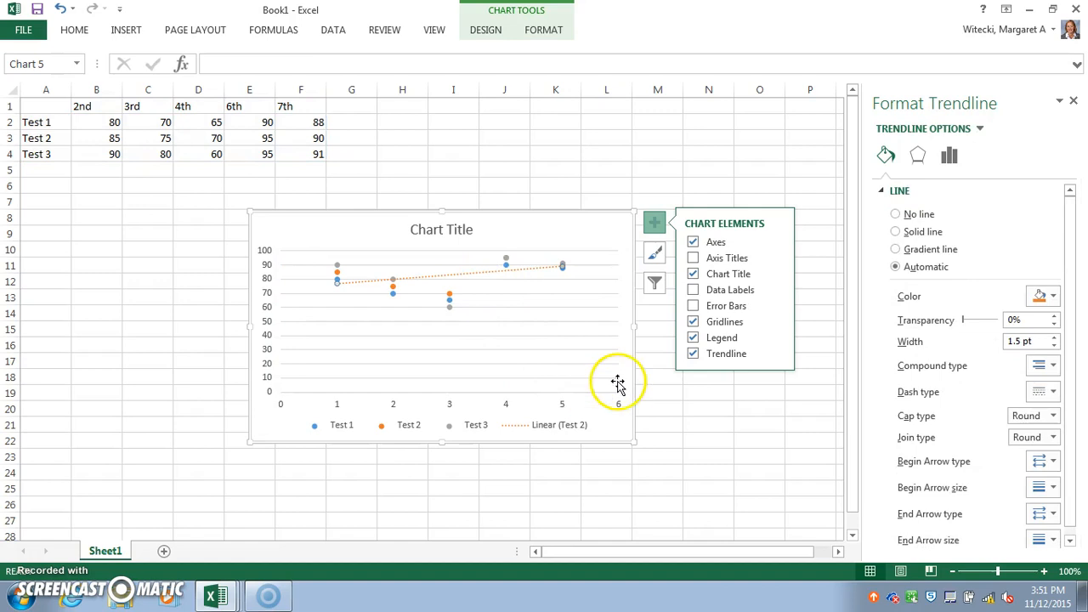
click(552, 426)
right_click(552, 430)
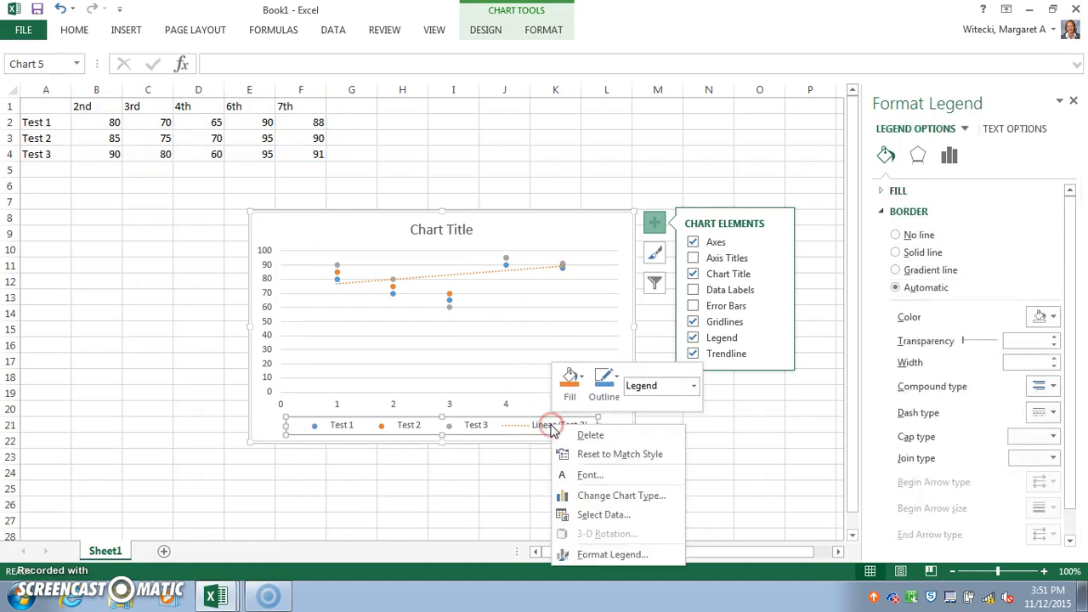
click(578, 436)
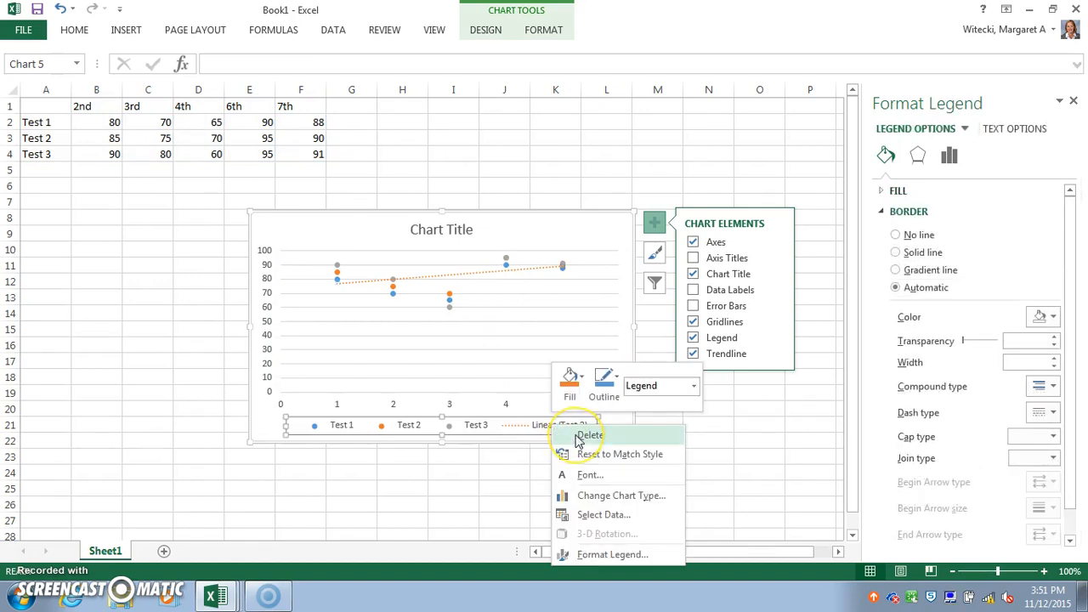
click(607, 515)
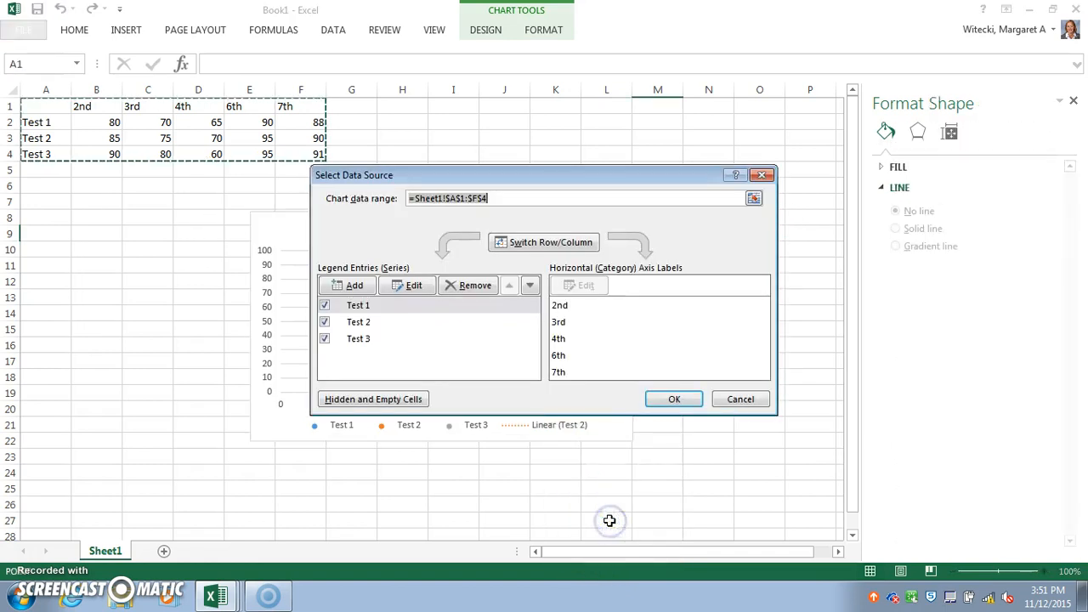
click(422, 311)
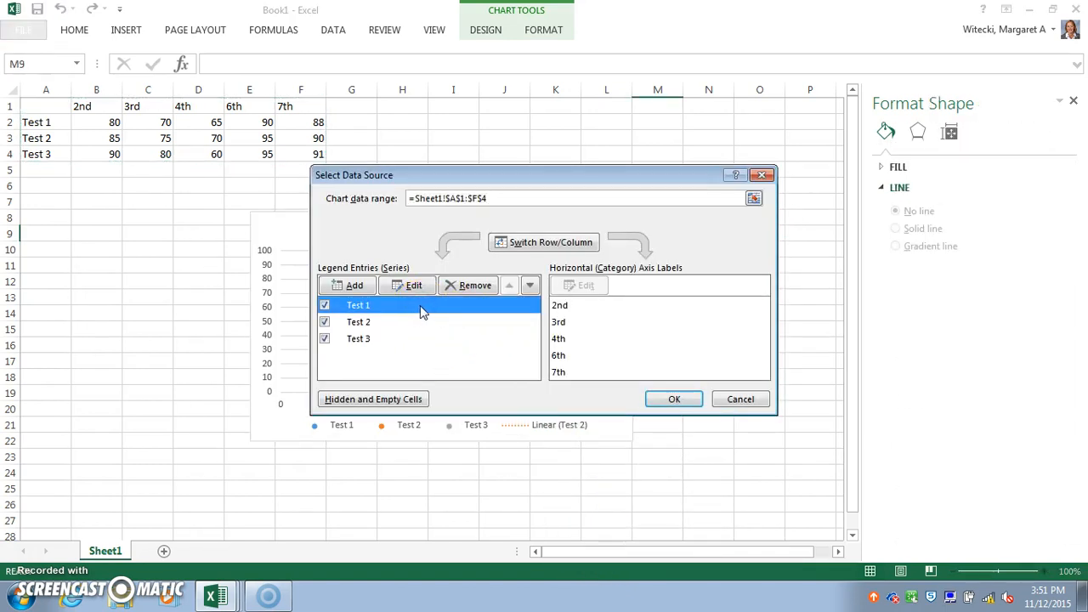
click(536, 247)
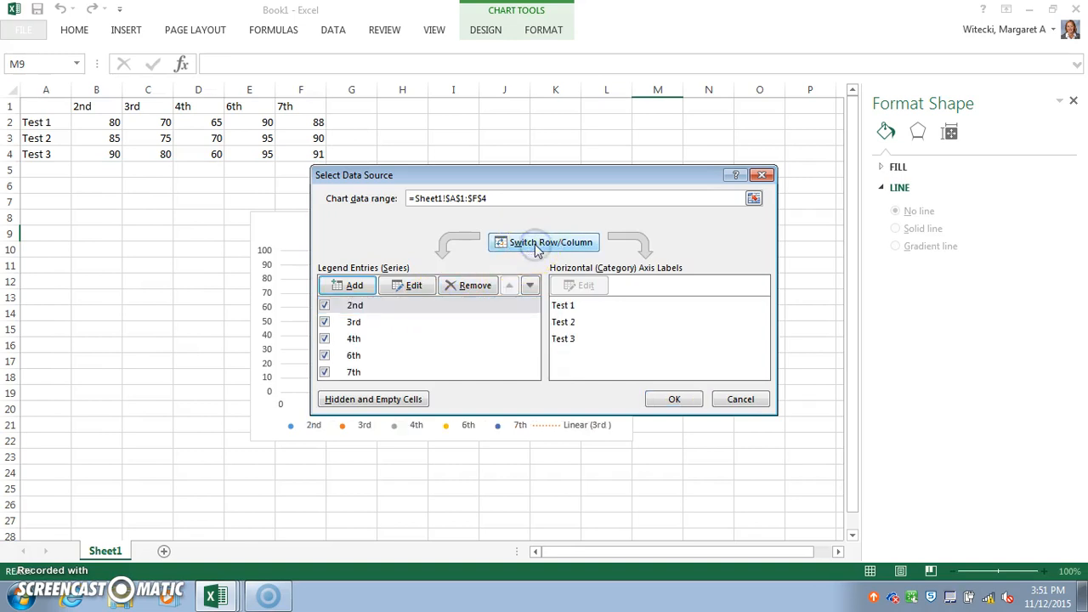
click(583, 309)
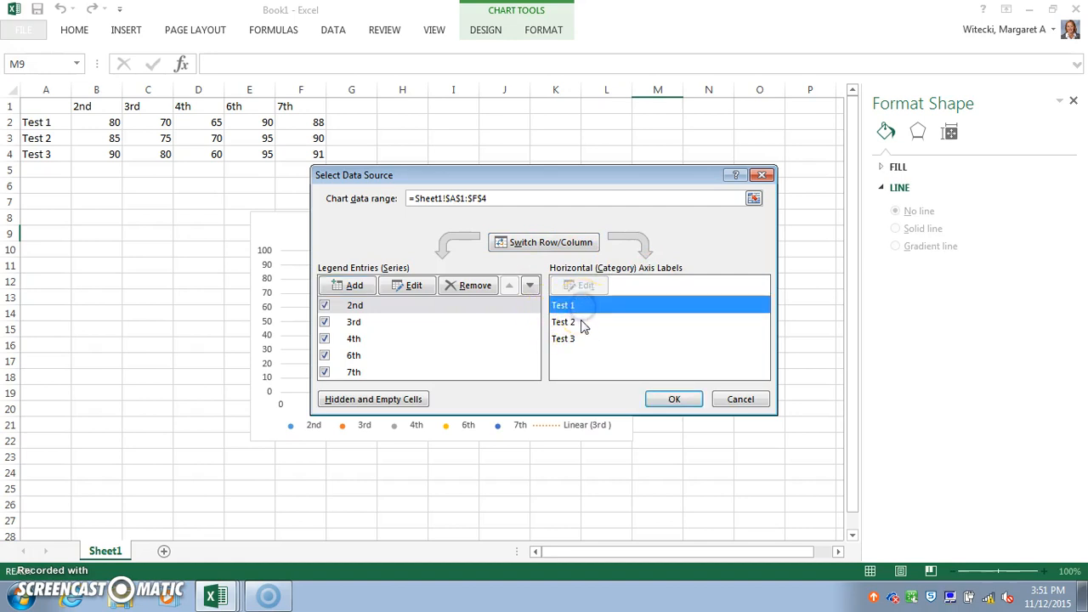
click(583, 324)
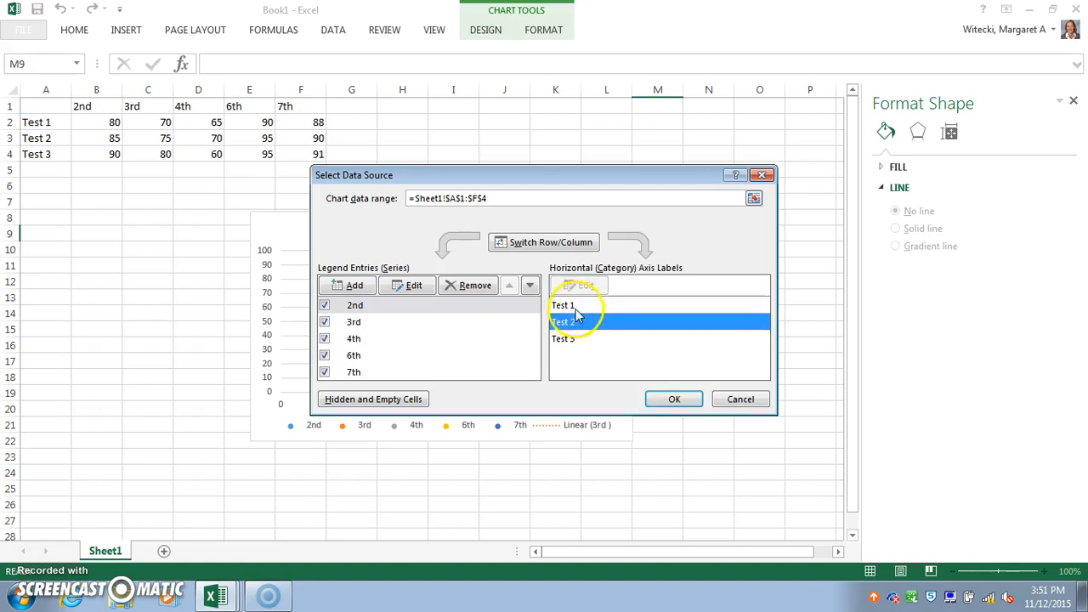
click(674, 399)
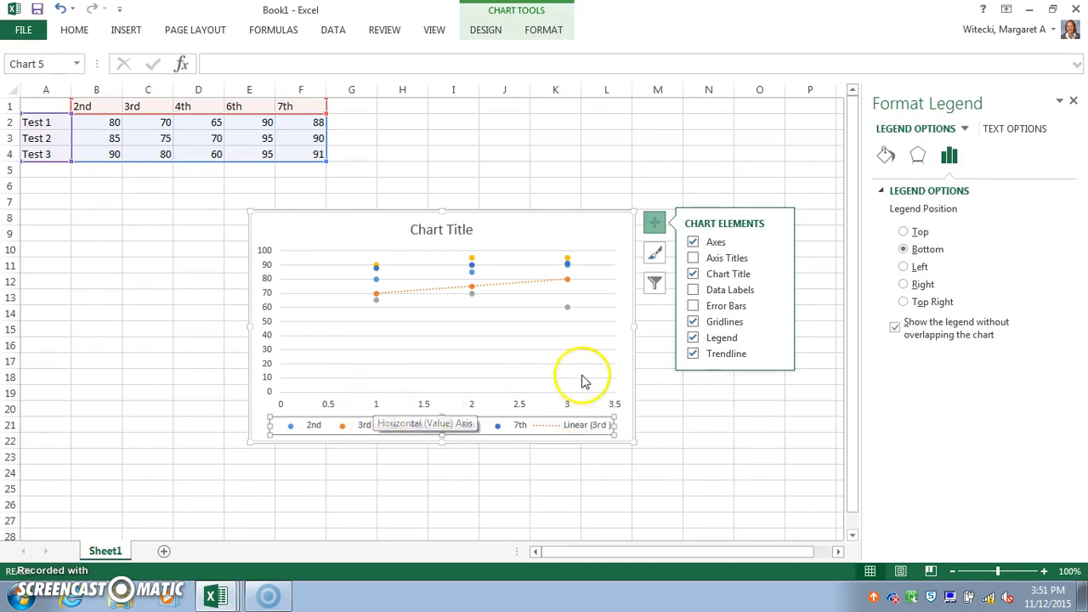
Add linear trendlines to the 4th and 6th period series.
click(377, 294)
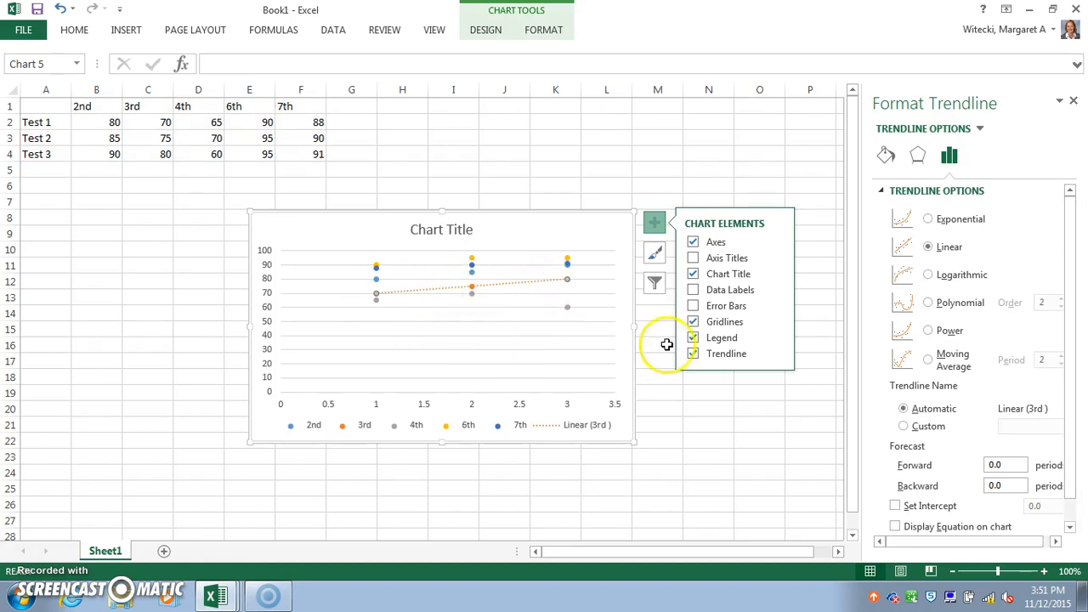
click(472, 294)
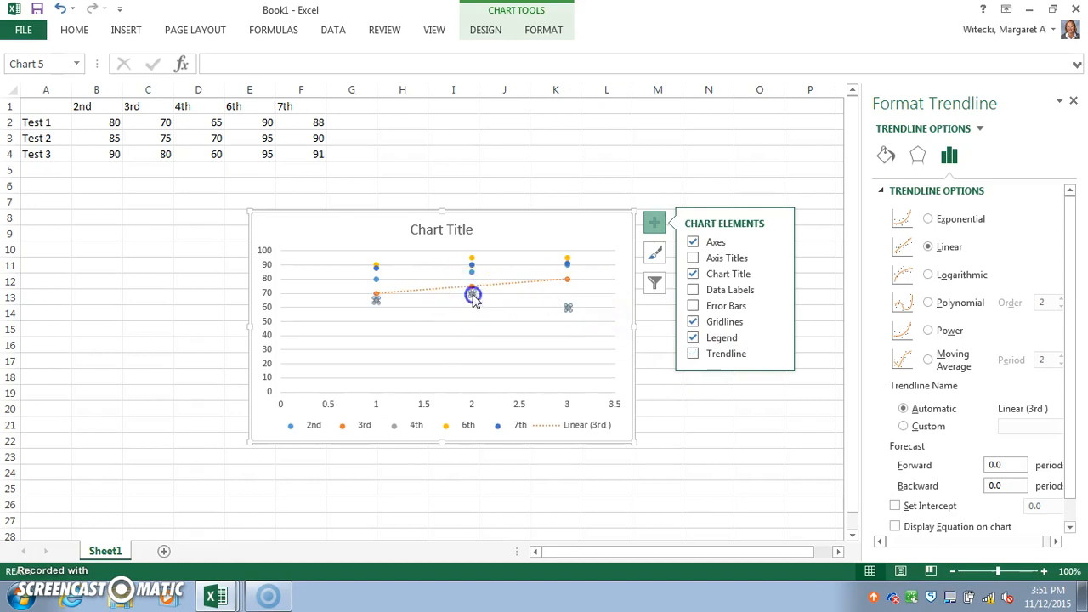
click(693, 353)
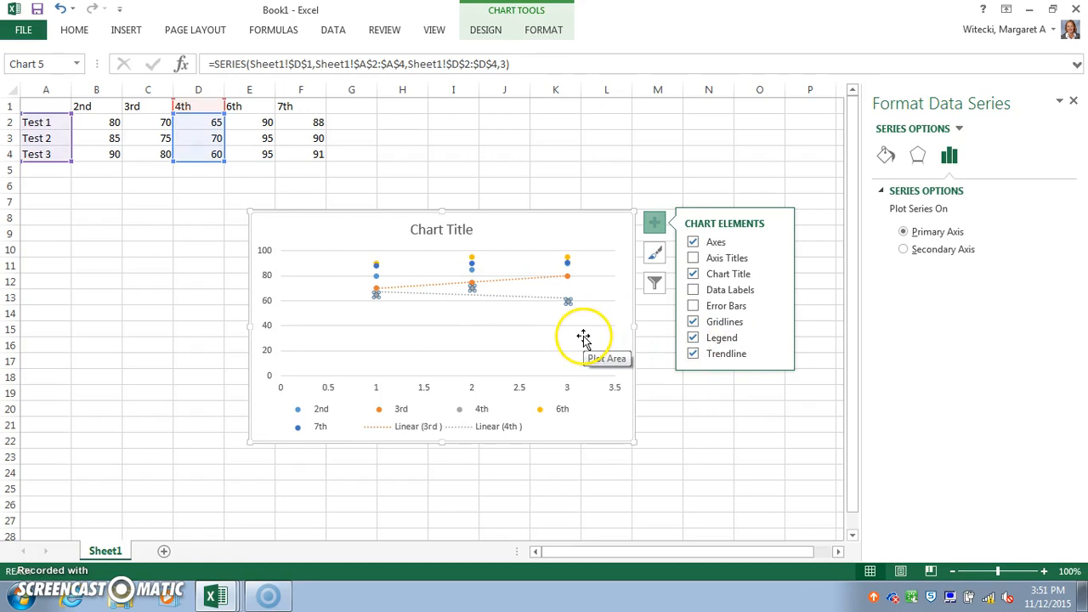
click(473, 258)
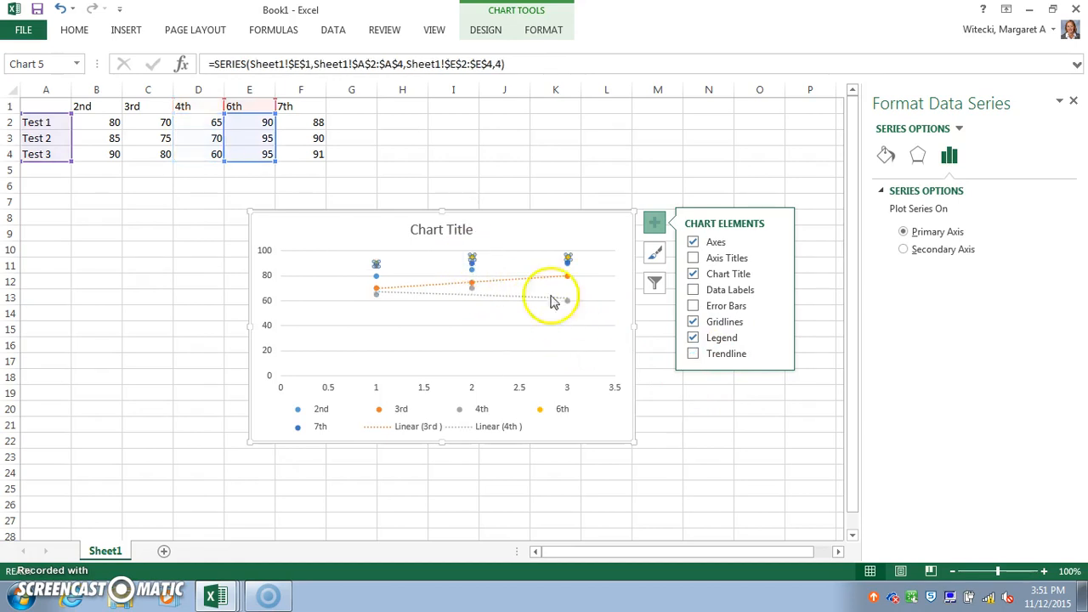
click(694, 354)
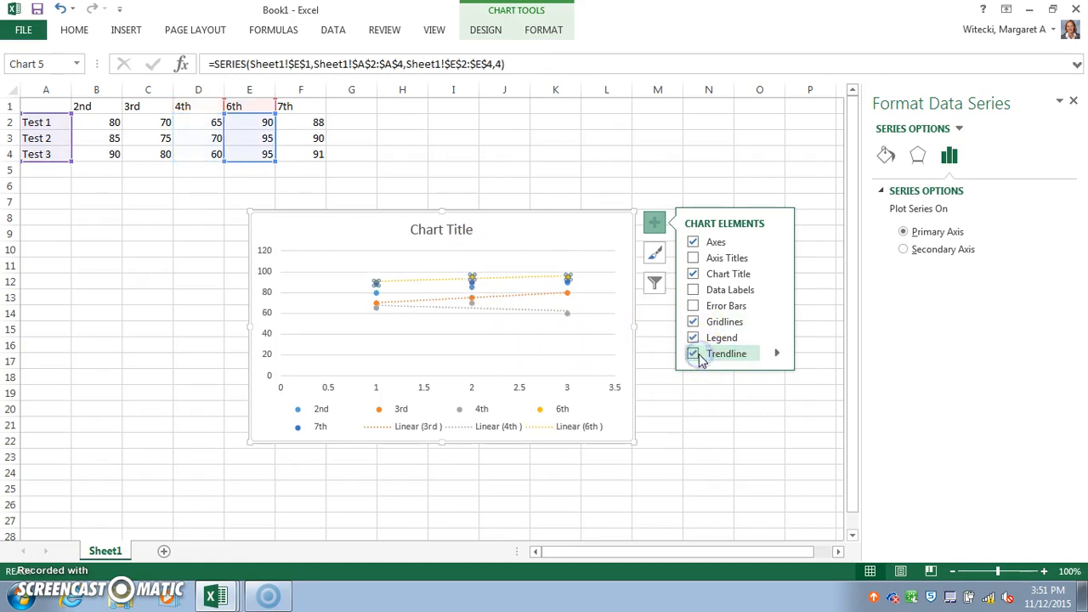
Add linear trendlines to the 7th and 2nd period series.
click(470, 280)
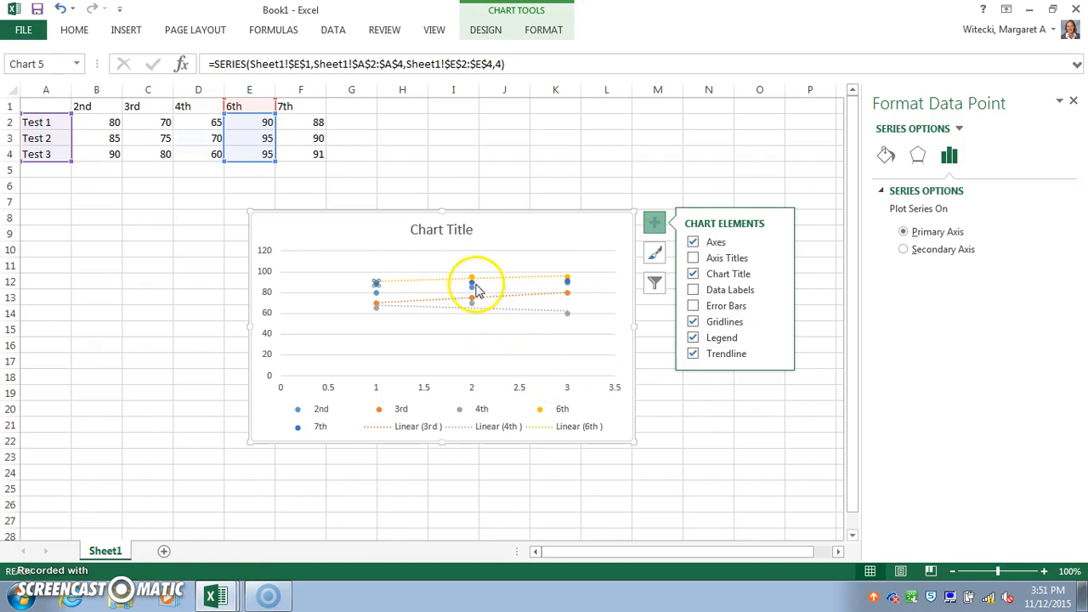
click(473, 283)
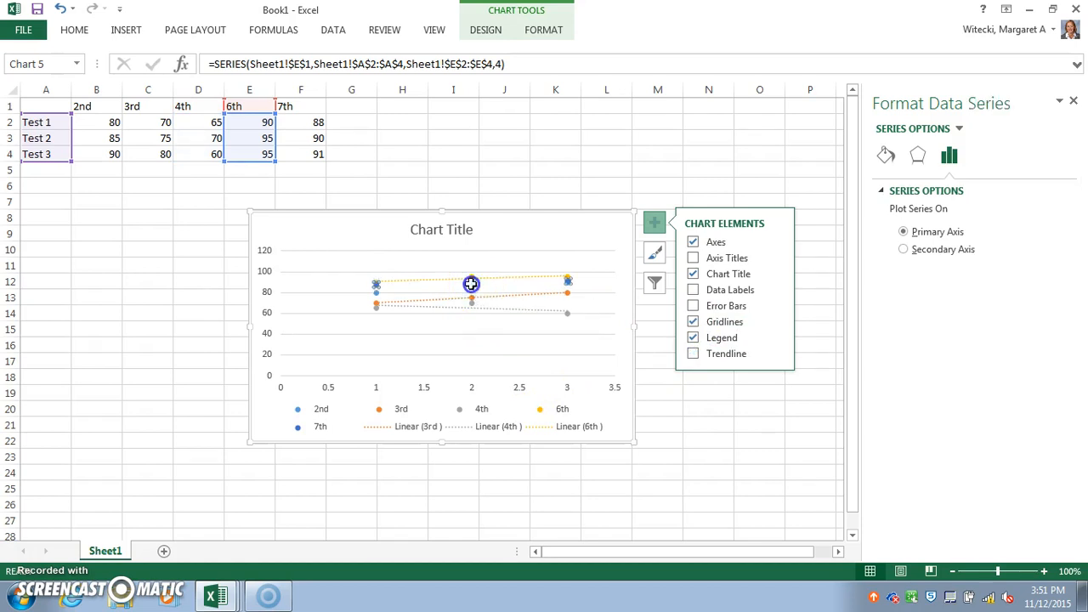
click(693, 353)
click(474, 283)
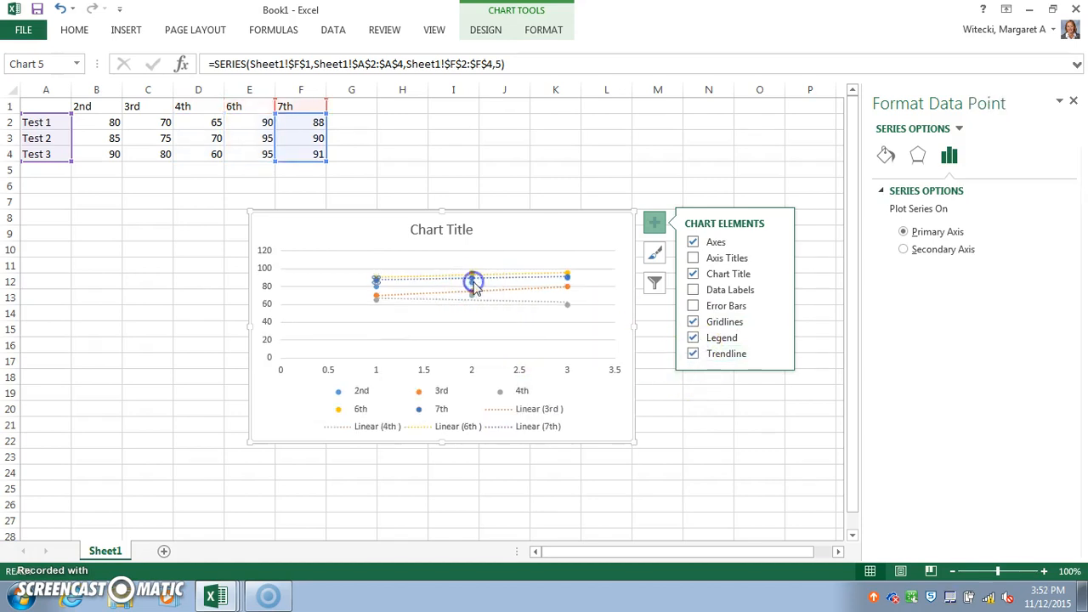
click(470, 284)
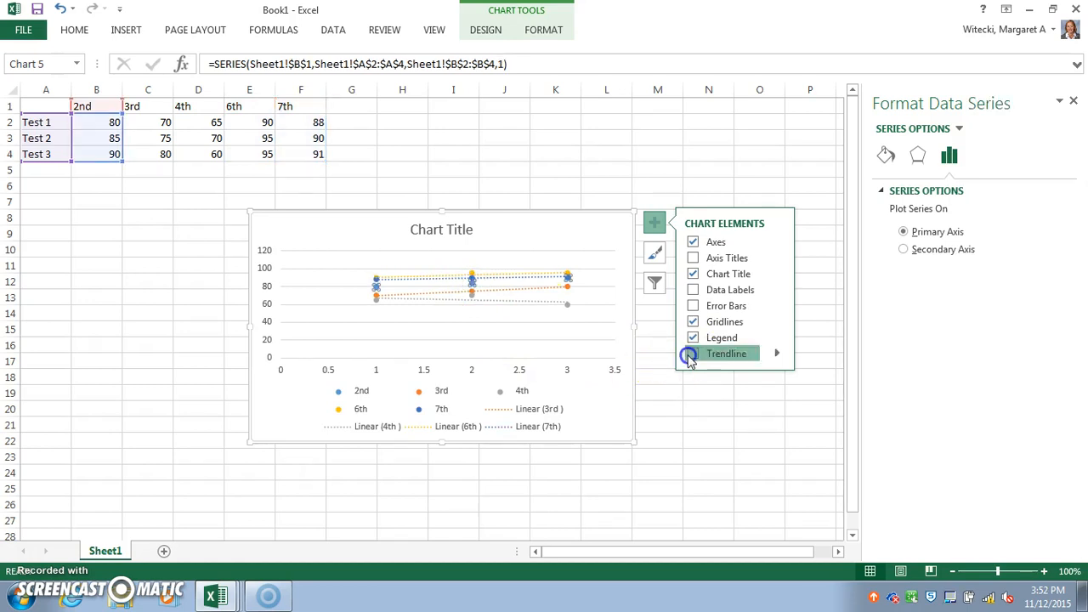
click(693, 353)
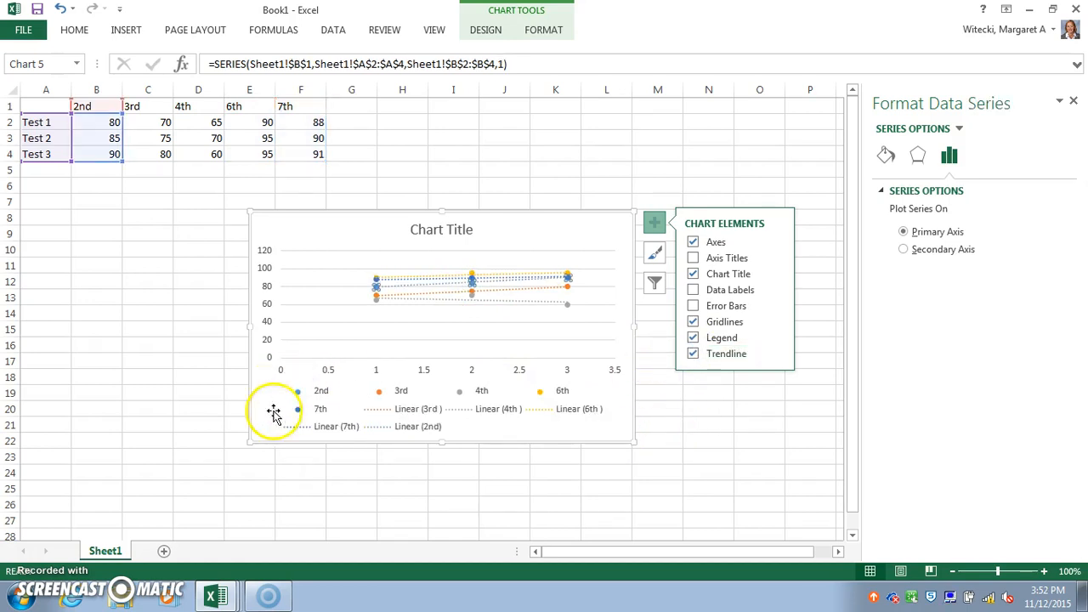
Enlarge the chart to start in column B and reach down to row 26, and set its vertical axis minimum to 50.
drag(250, 442, 111, 515)
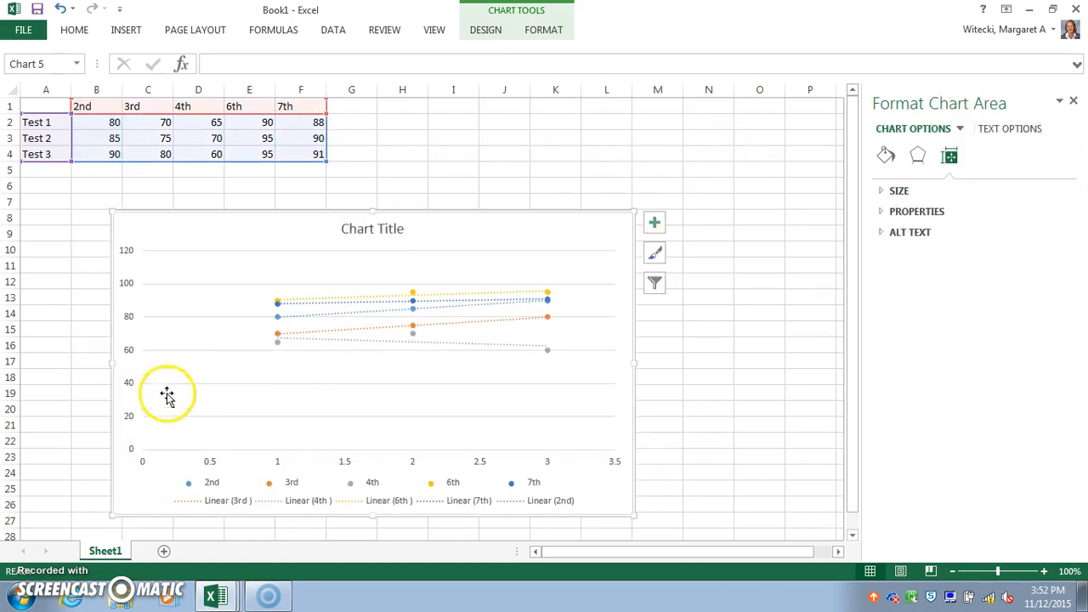
click(130, 355)
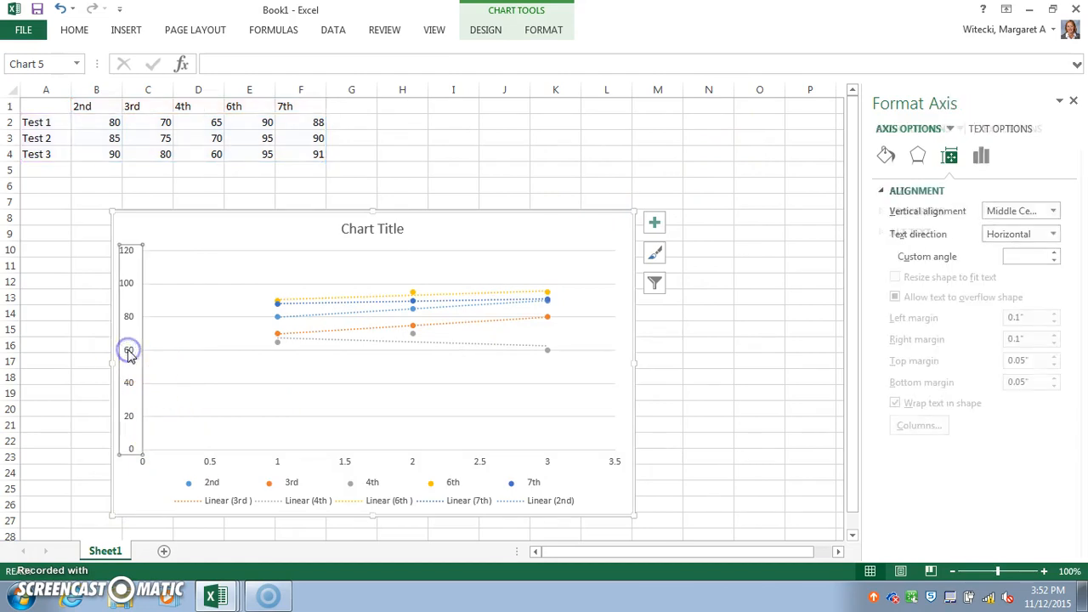
right_click(127, 349)
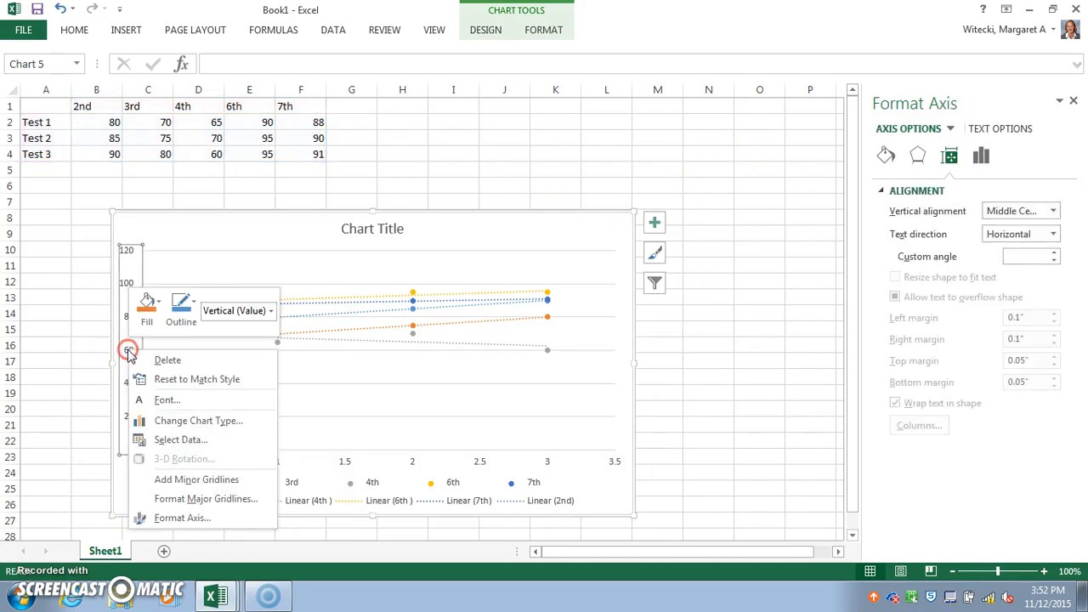
click(182, 516)
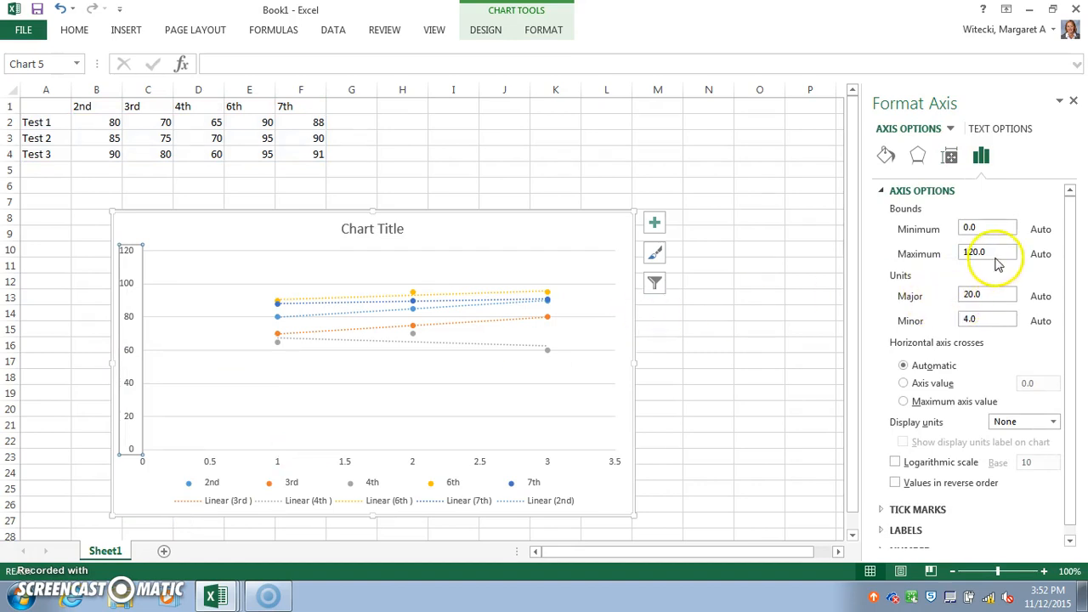
click(967, 229)
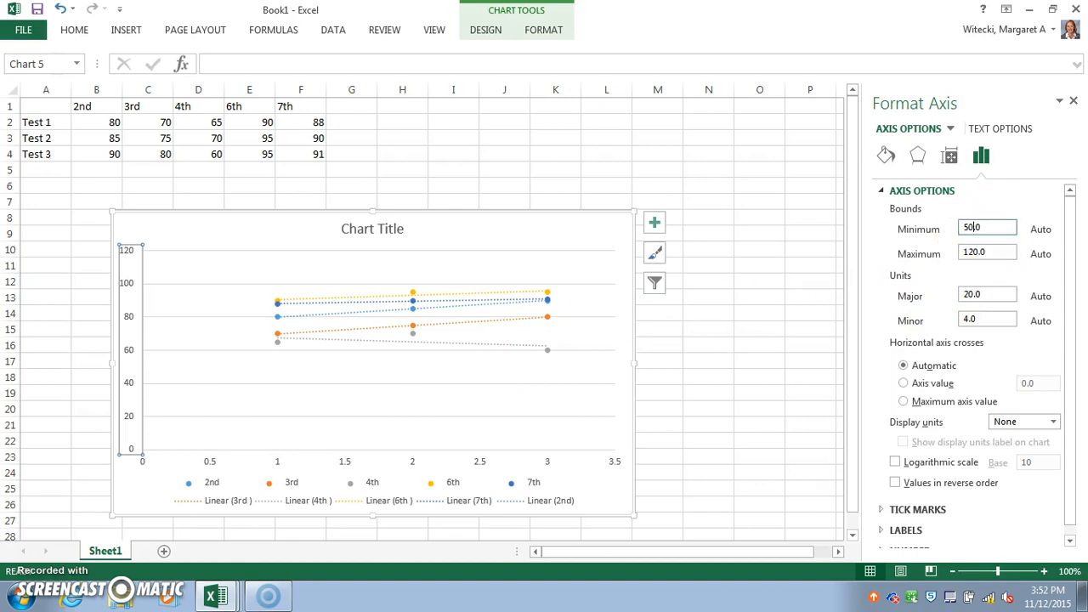
drag(1067, 369, 1067, 344)
click(1022, 212)
click(714, 367)
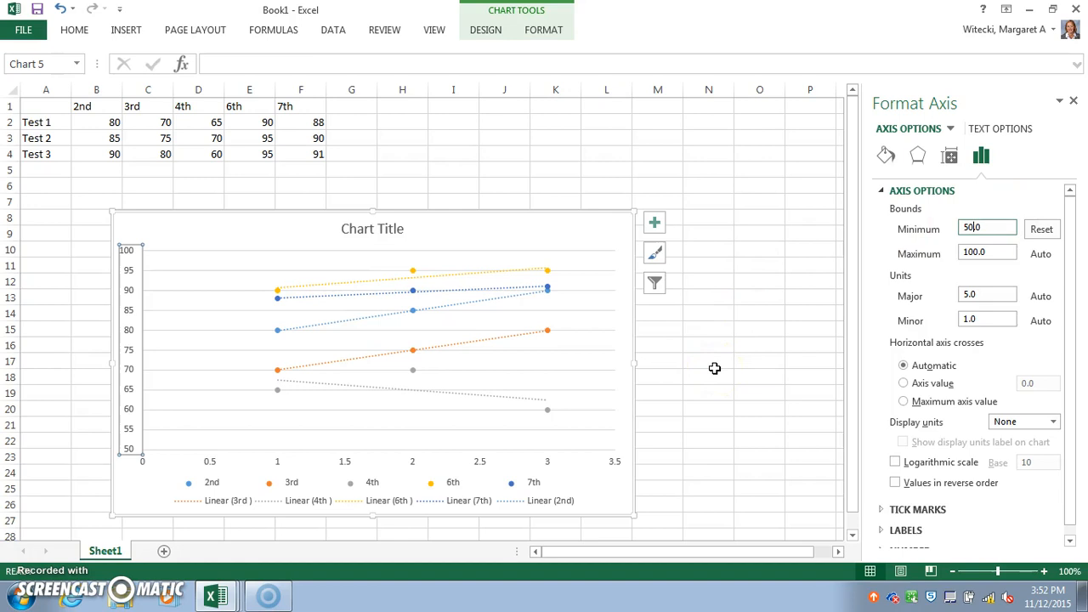
click(440, 398)
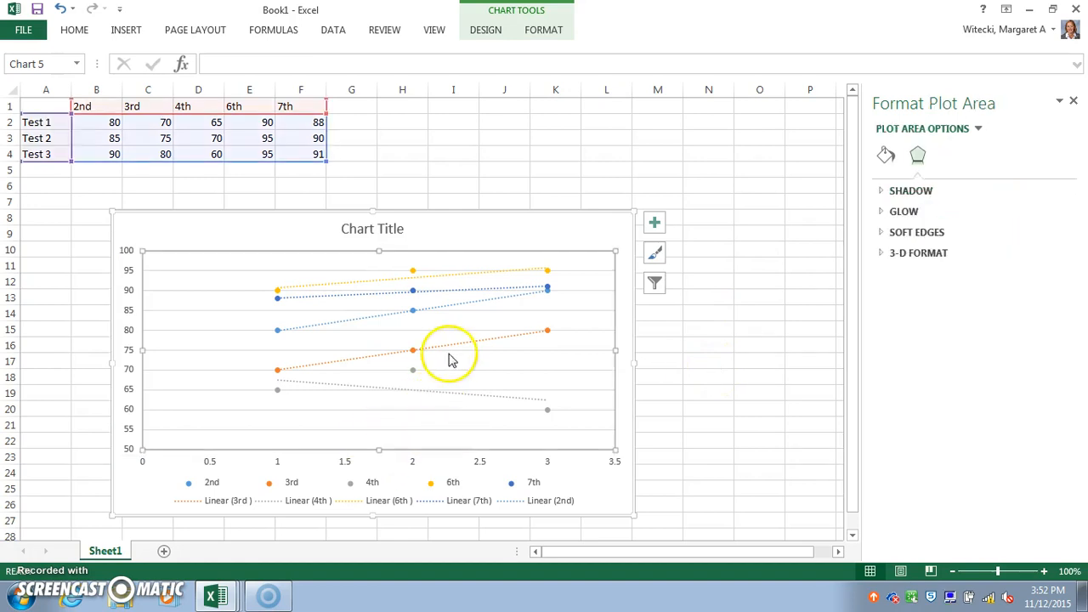
click(450, 292)
click(439, 297)
click(426, 294)
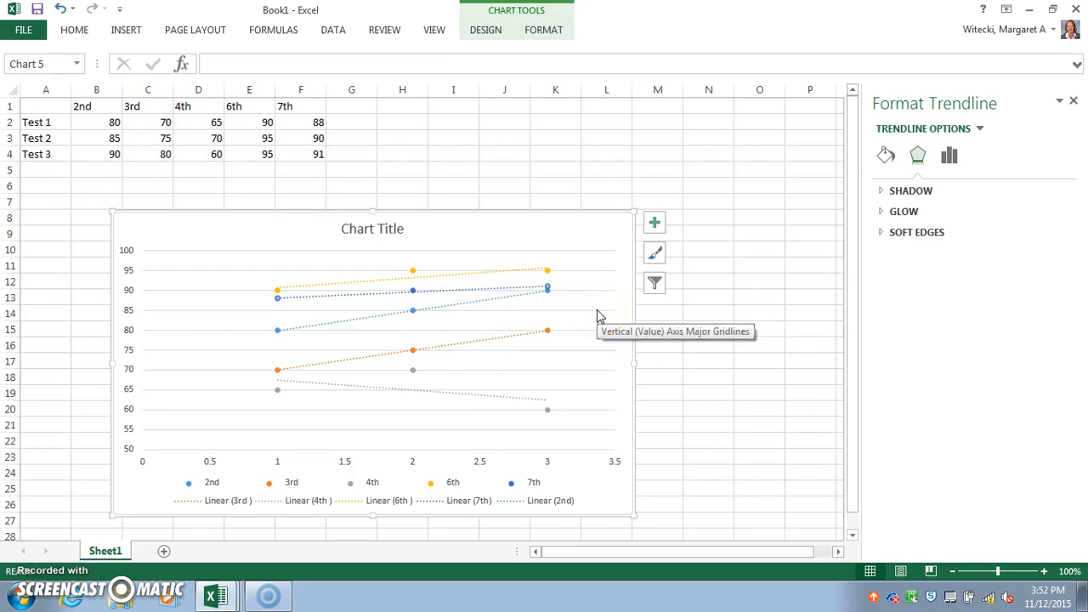
click(382, 231)
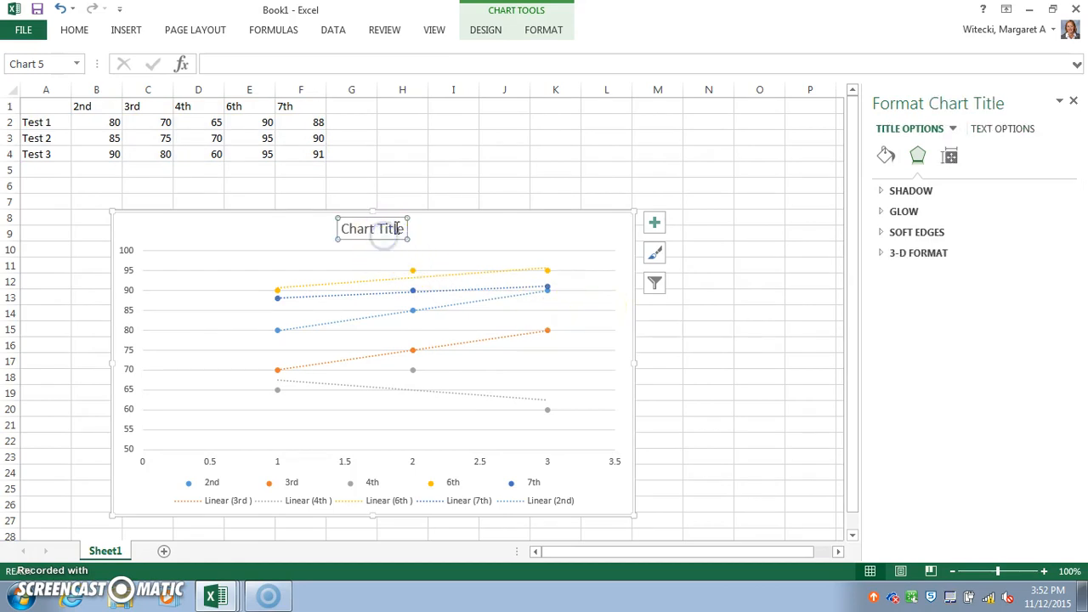
drag(402, 233, 250, 202)
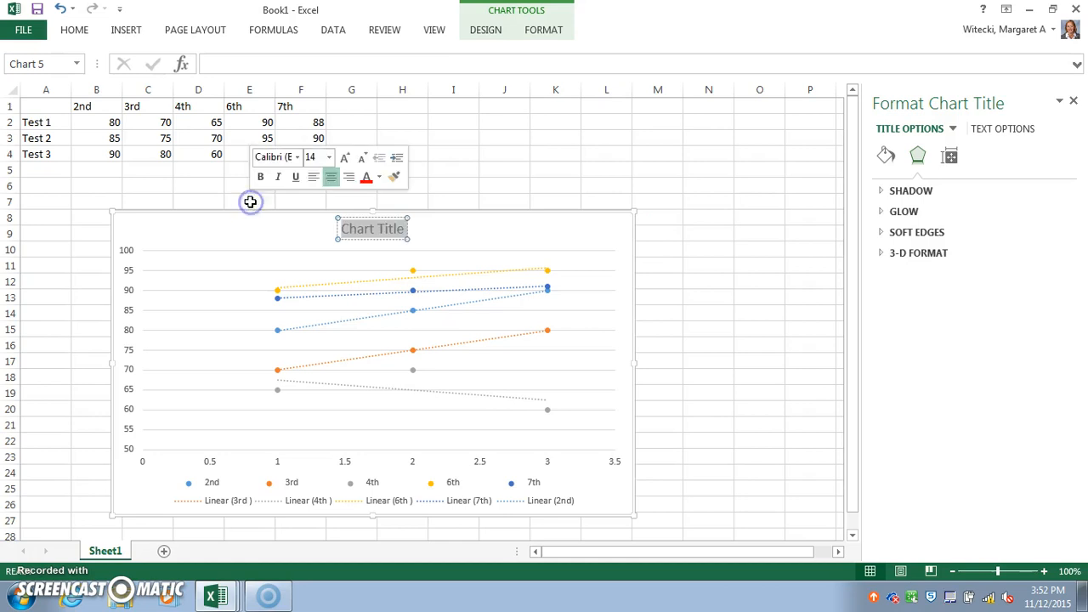
click(250, 201)
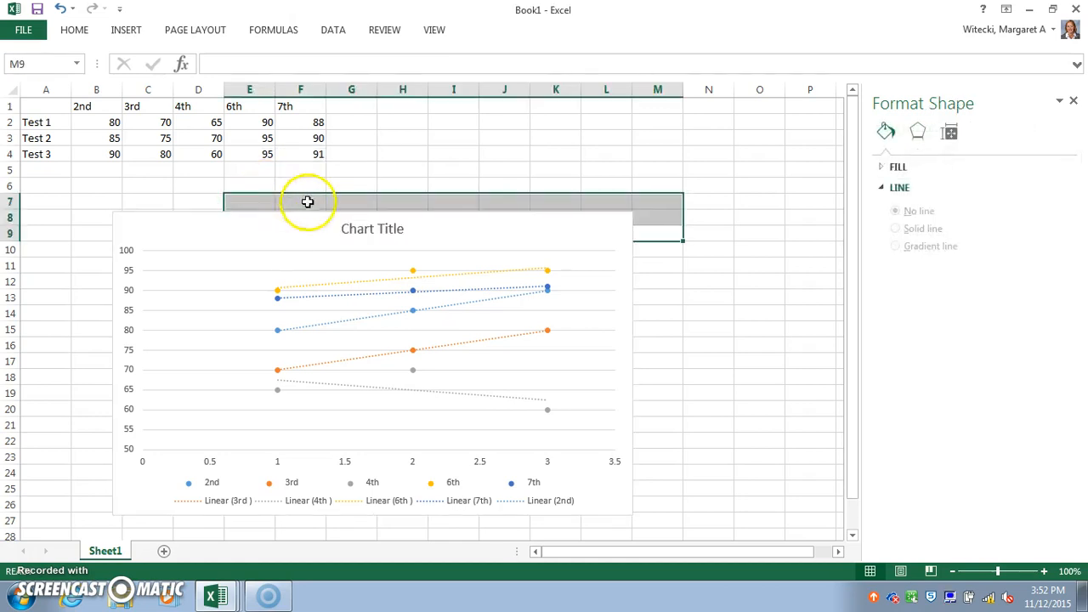
Replace the chart title with "Average Test Scores by Class Period".
click(360, 216)
click(360, 230)
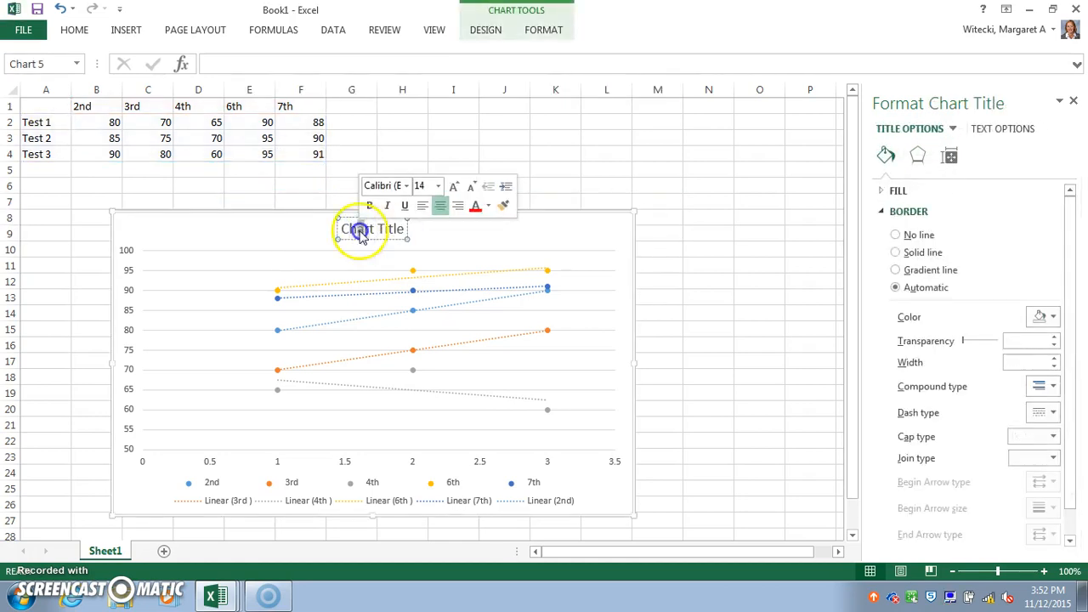
drag(400, 230, 338, 231)
text(Average TEst)
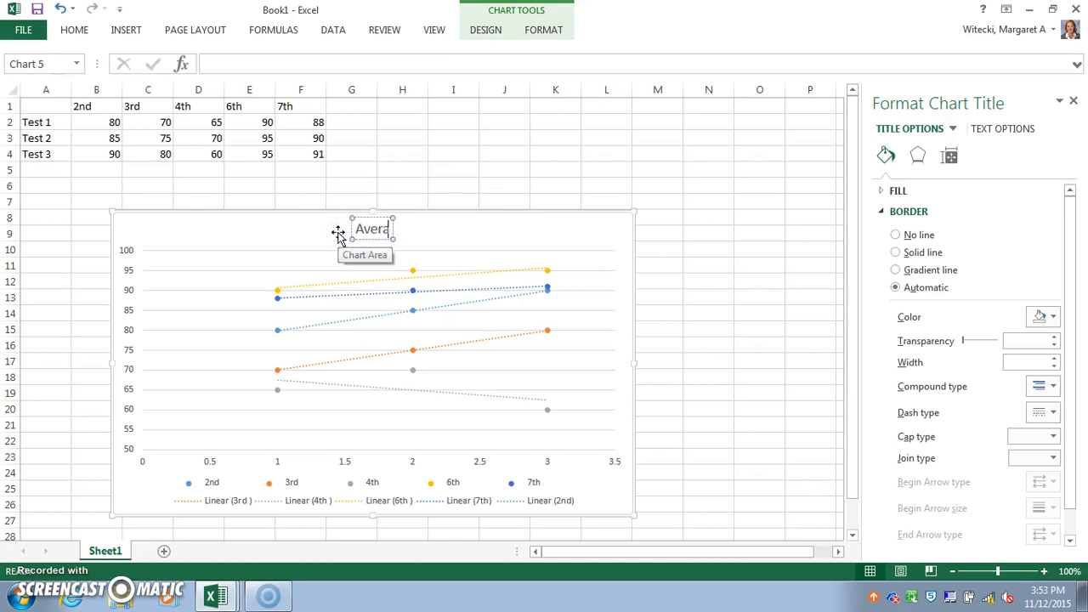
key(BackSpace)
key(BackSpace)
key(BackSpace)
text(est Scores)
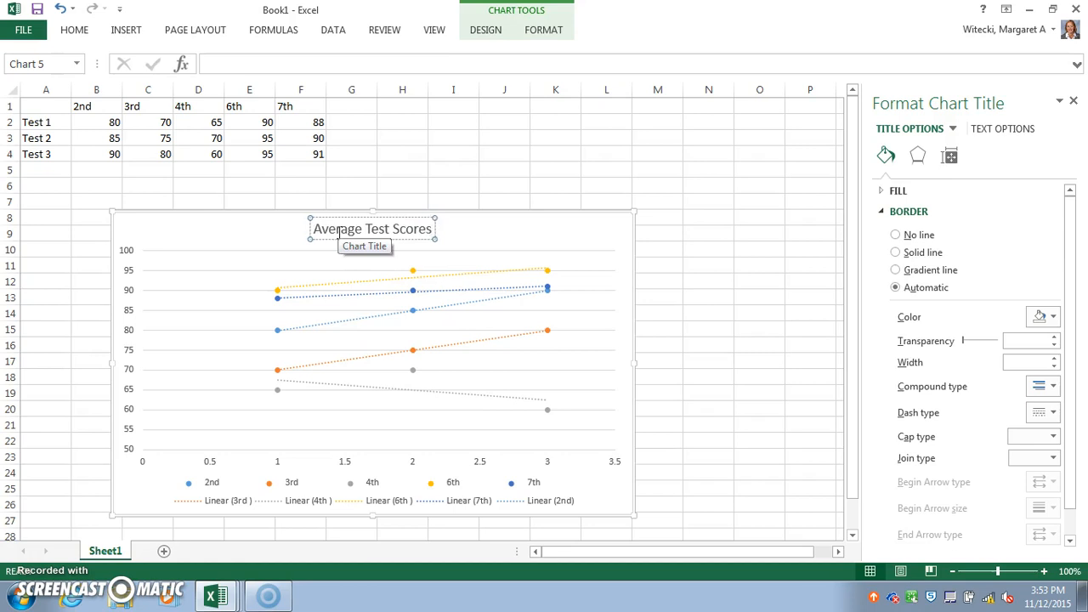
text( by Class)
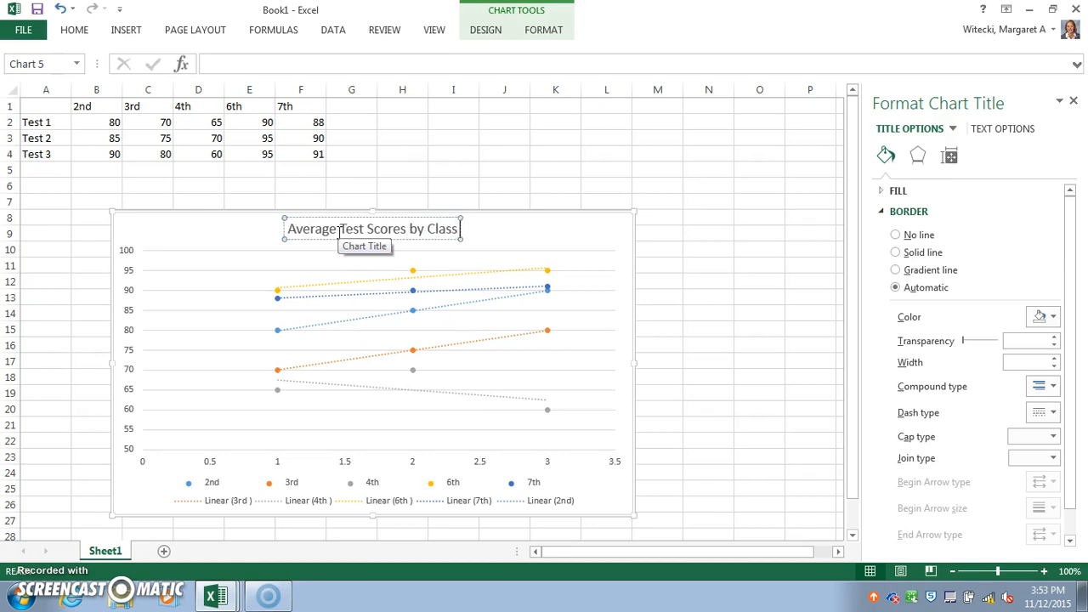
text( Period)
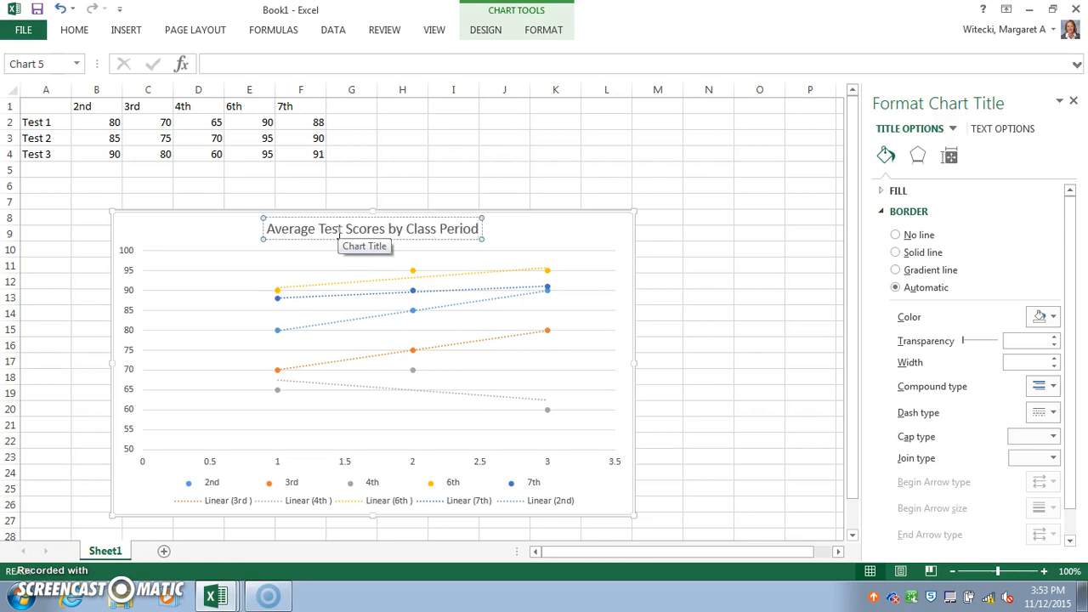
click(545, 239)
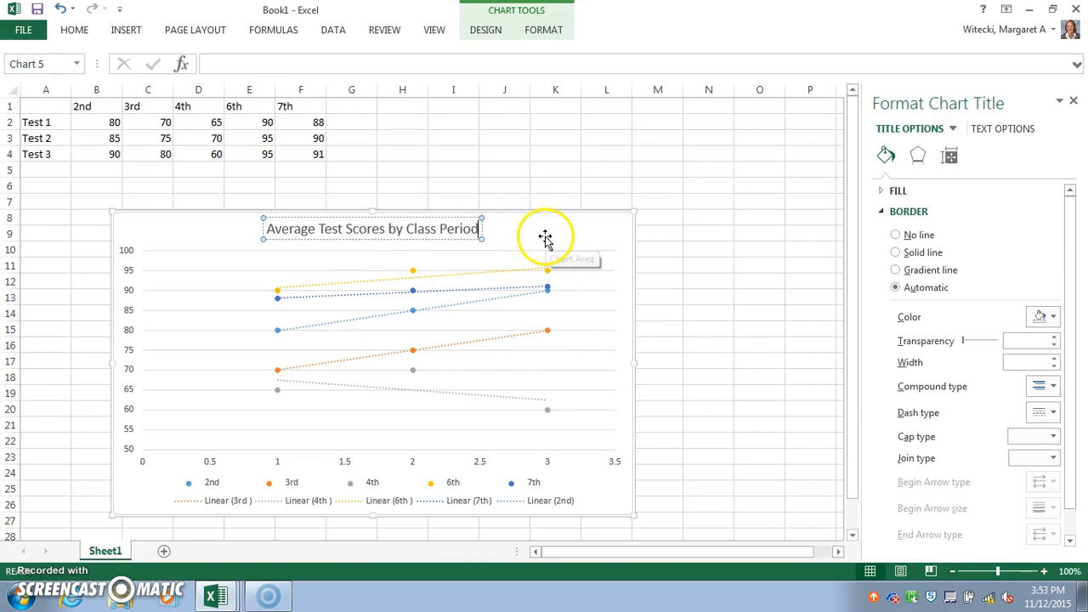
click(581, 480)
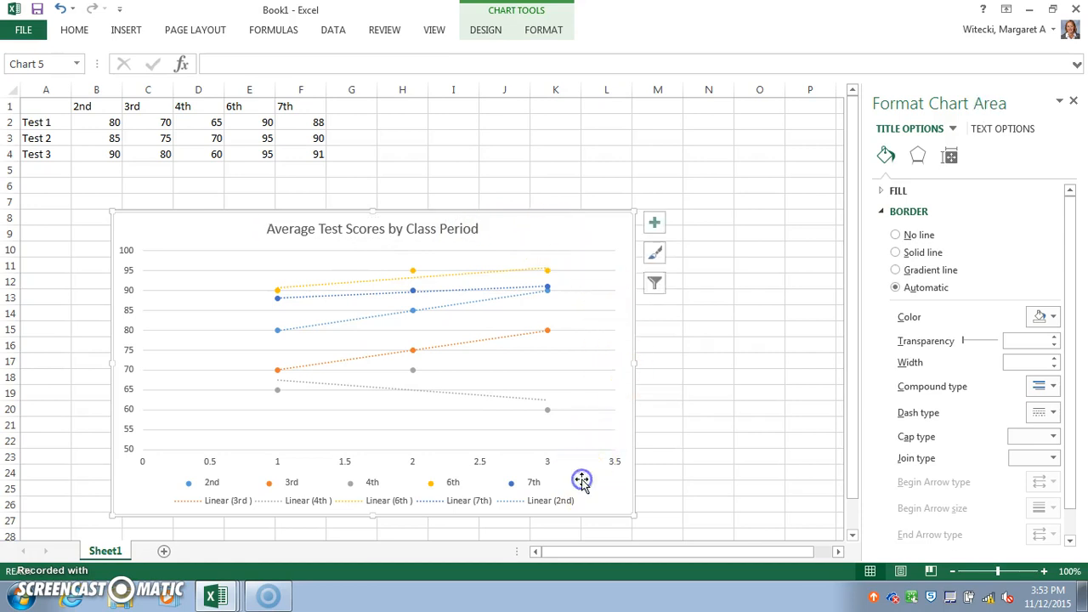
Set the chart's horizontal axis maximum to 3 and its major unit to 1.
click(484, 464)
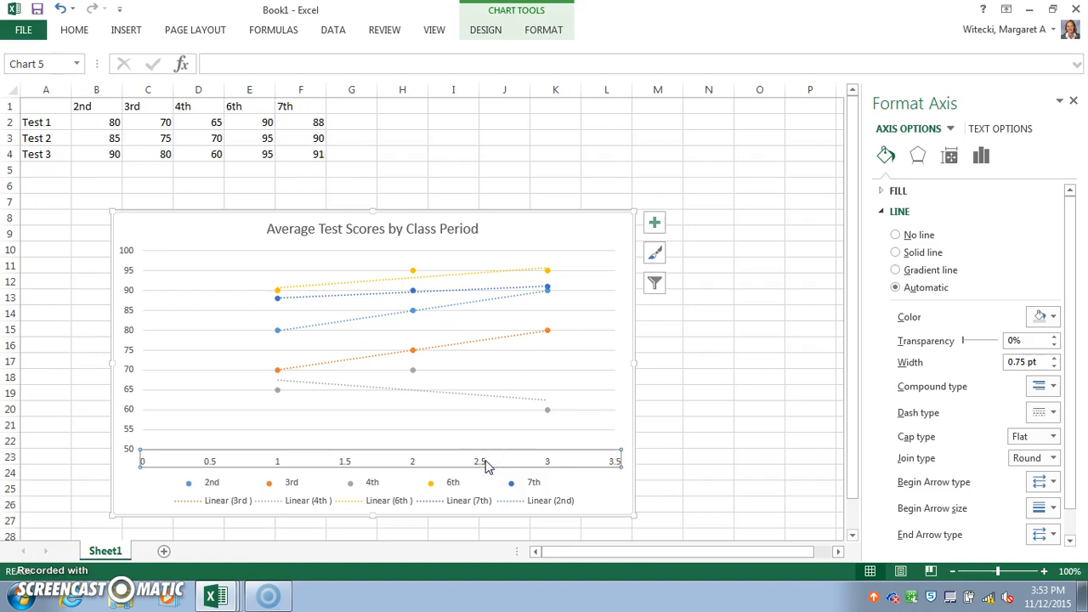
right_click(484, 463)
click(506, 451)
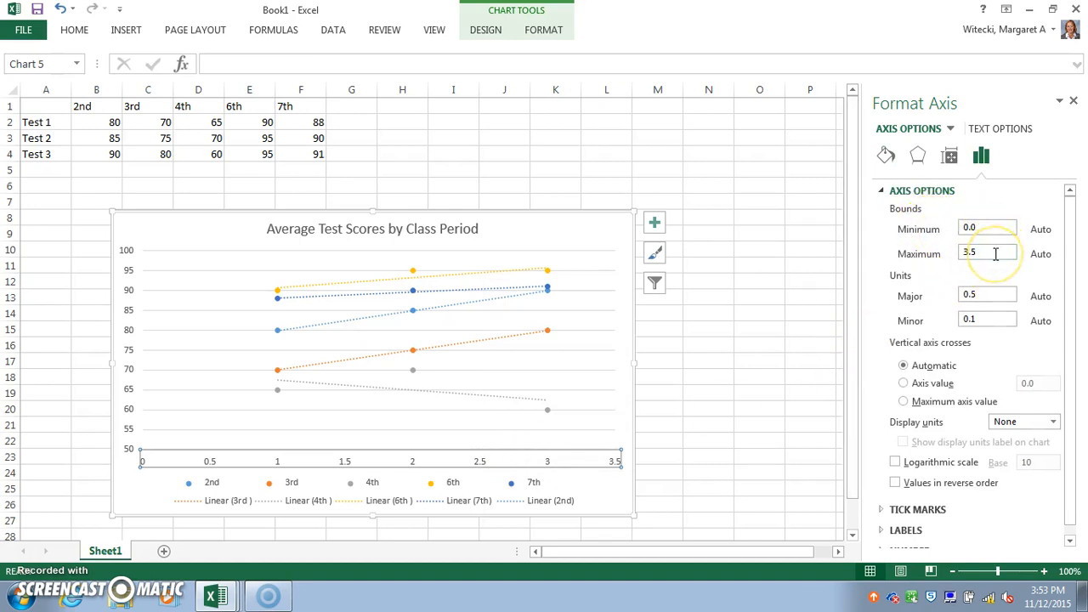
key(BackSpace)
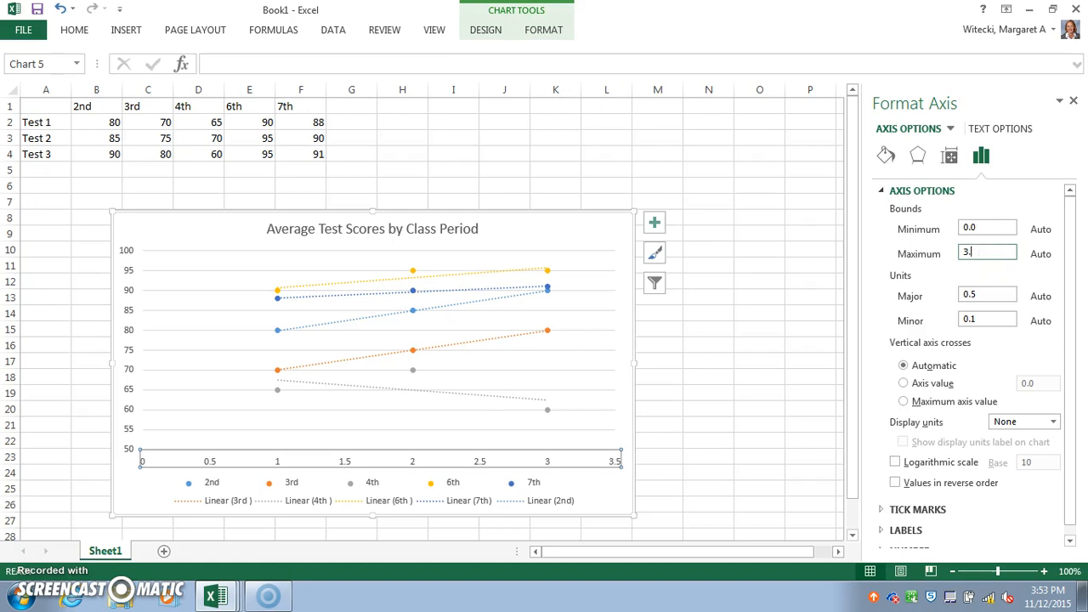
click(978, 229)
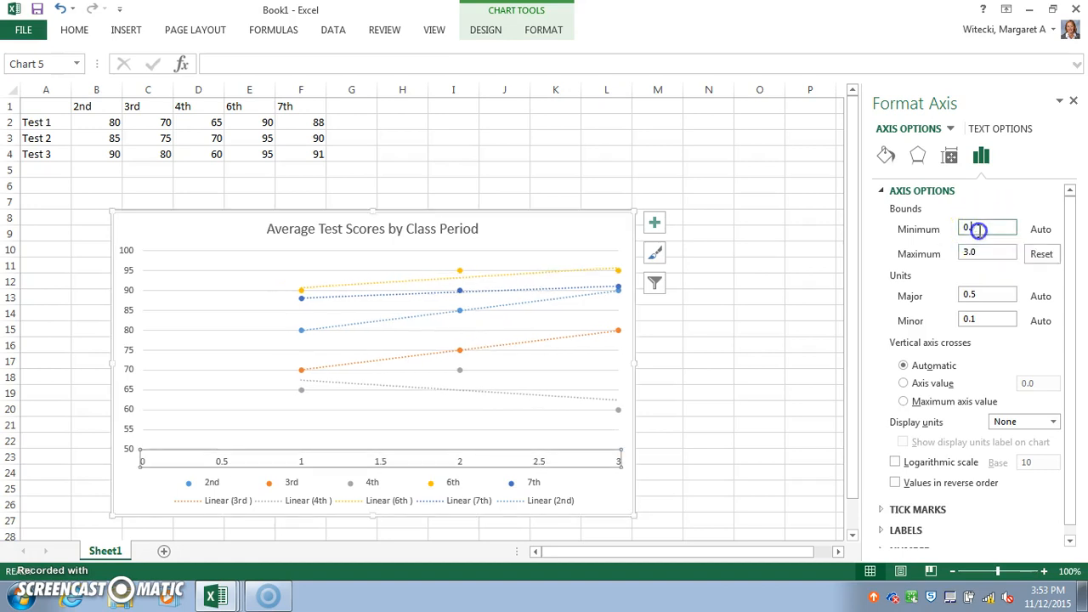
click(997, 294)
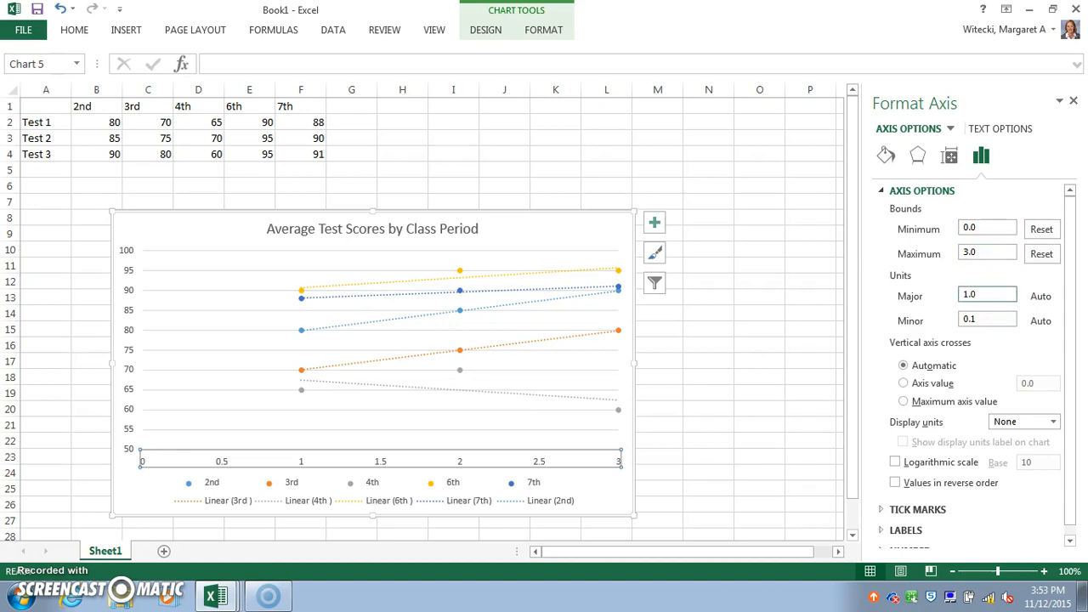
click(989, 340)
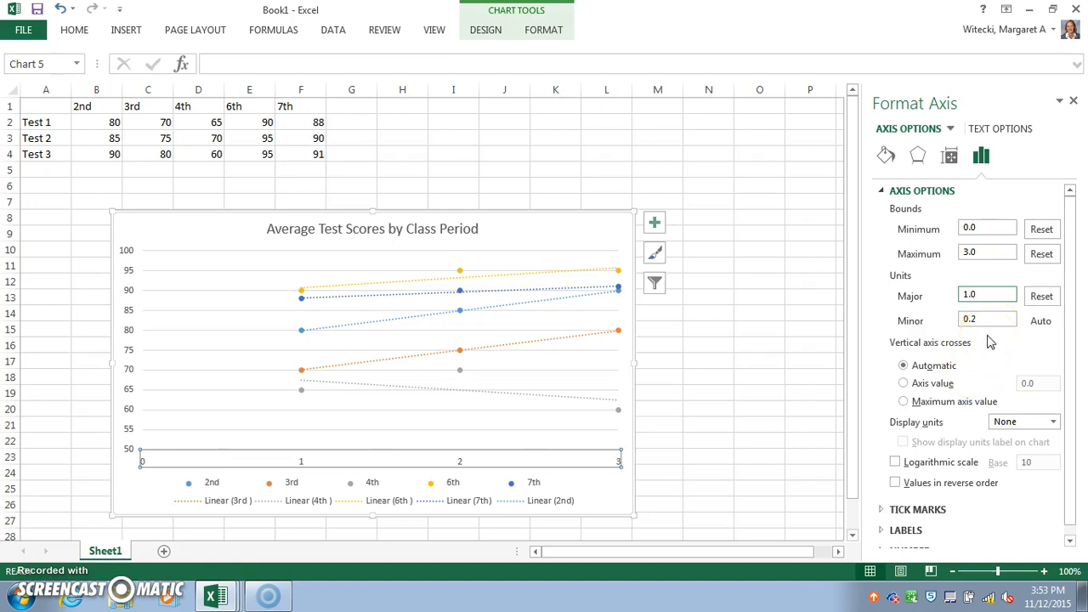
Set the chart's horizontal axis minimum to 1.
click(978, 227)
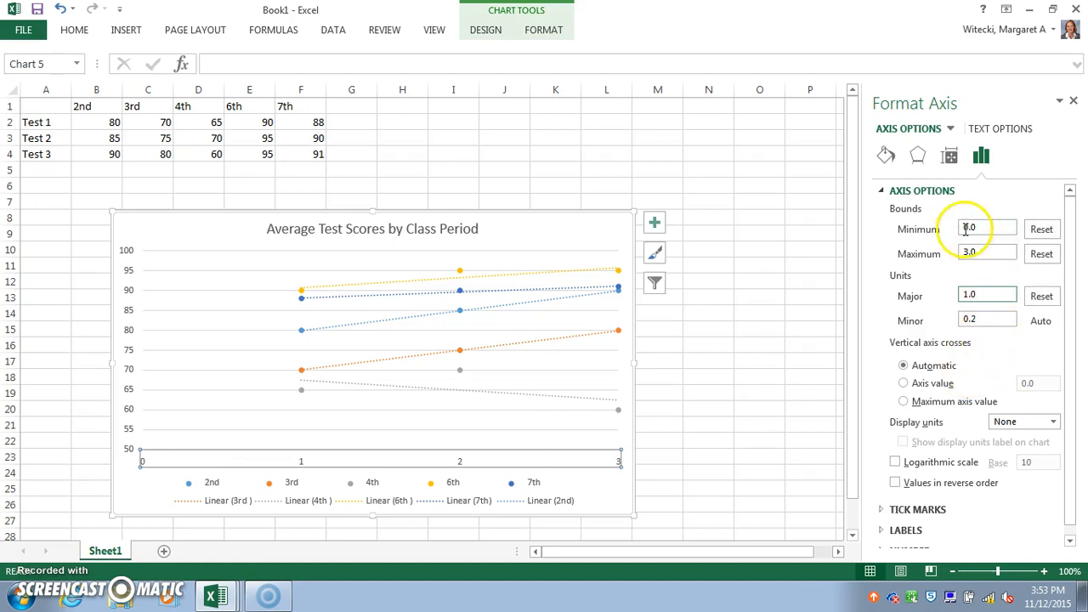
text(0)
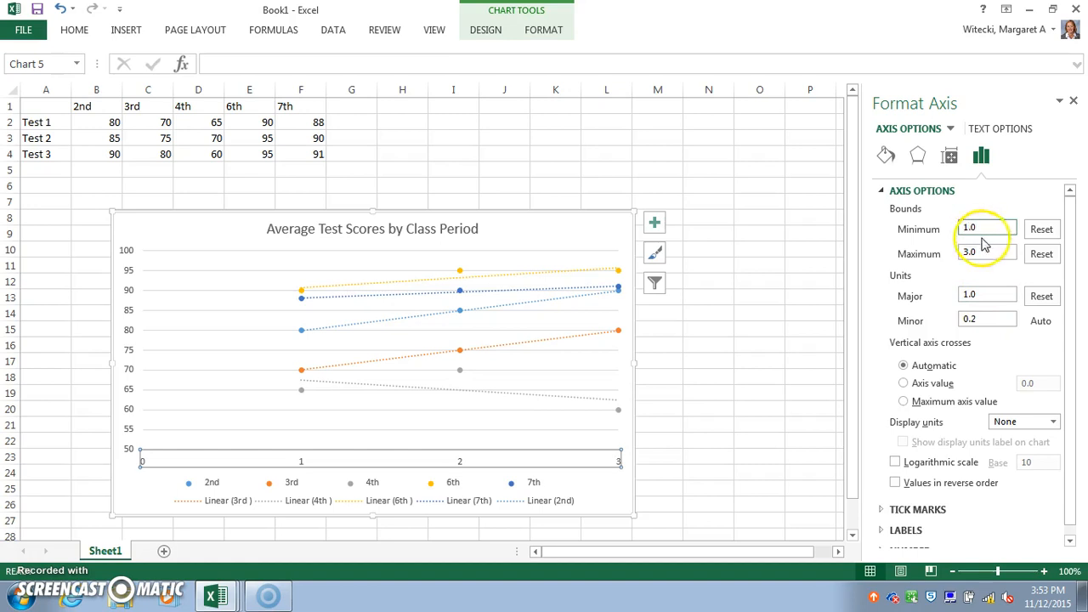
key(Return)
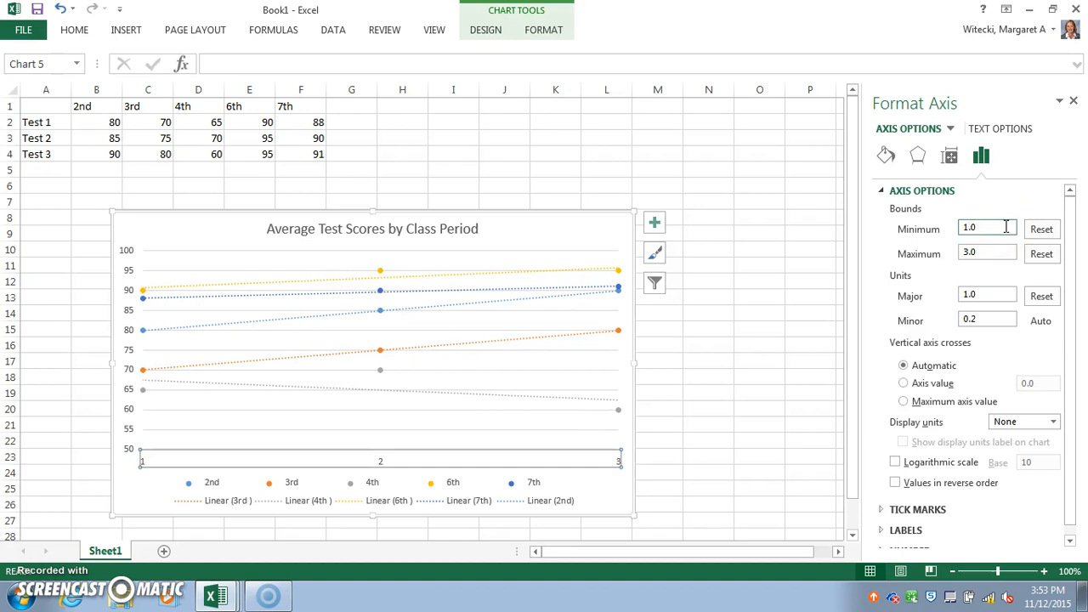
Narrow the chart so its far edge sits at about the end of column K.
drag(636, 364, 525, 358)
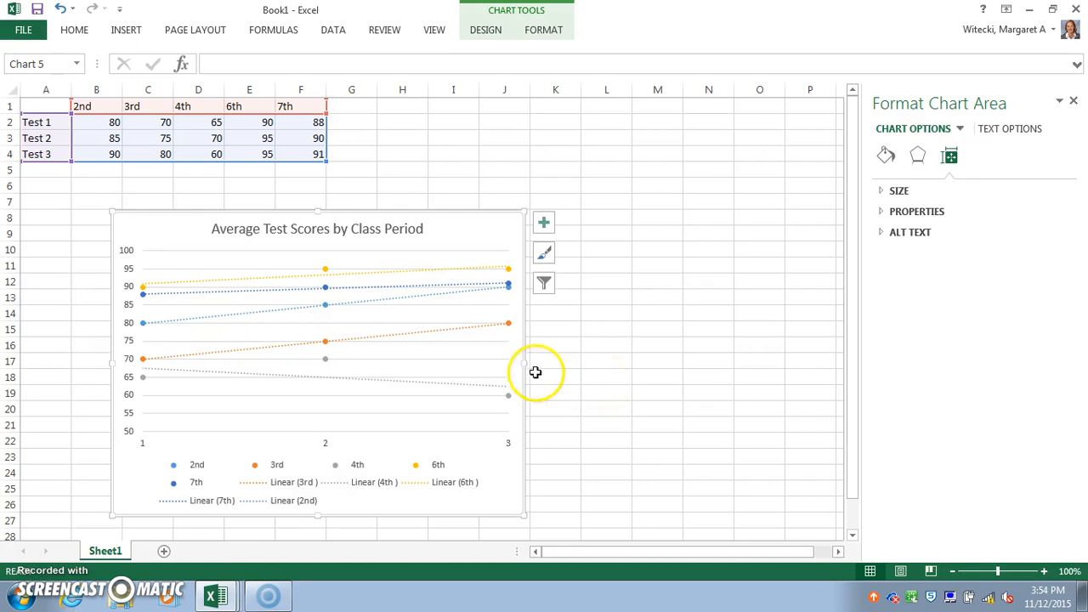
drag(524, 363, 583, 372)
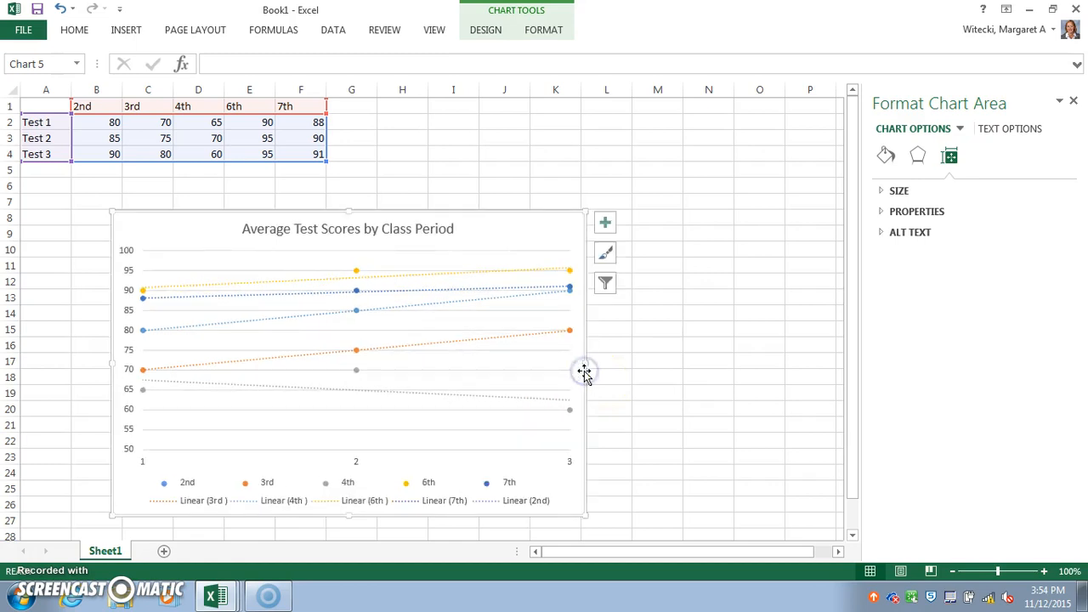
Examine the chart's vertical axis settings, including its bounds, units and label position options.
click(127, 362)
right_click(128, 363)
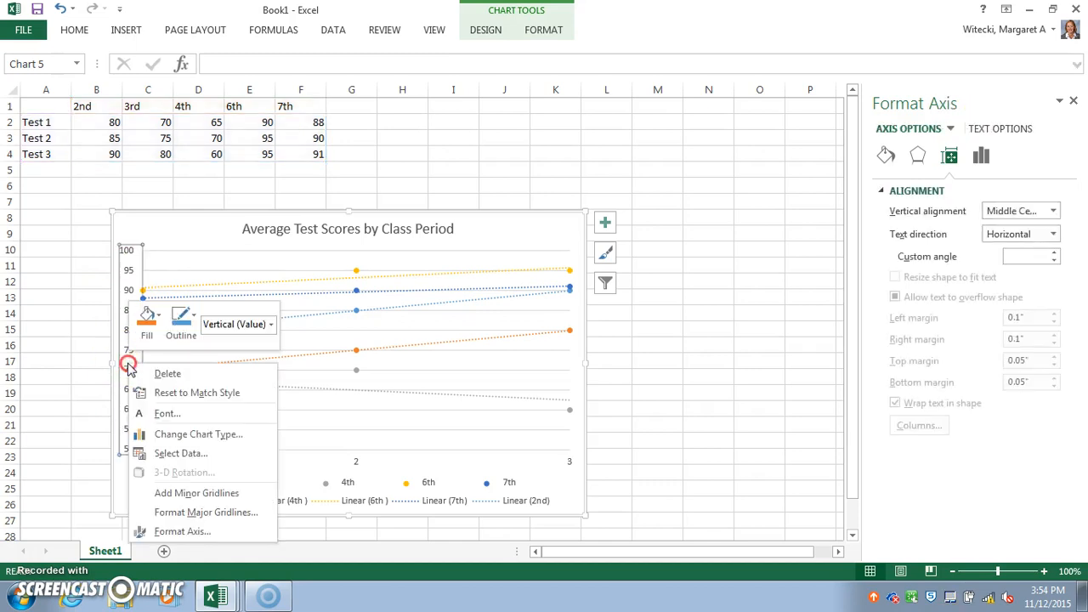
click(175, 531)
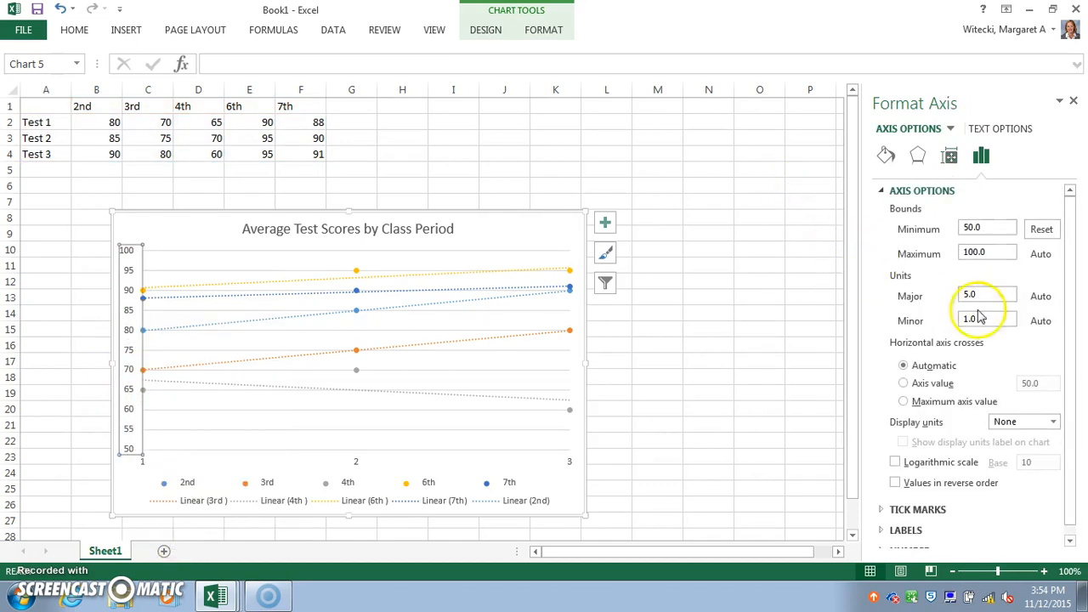
drag(1076, 296, 1075, 314)
click(942, 518)
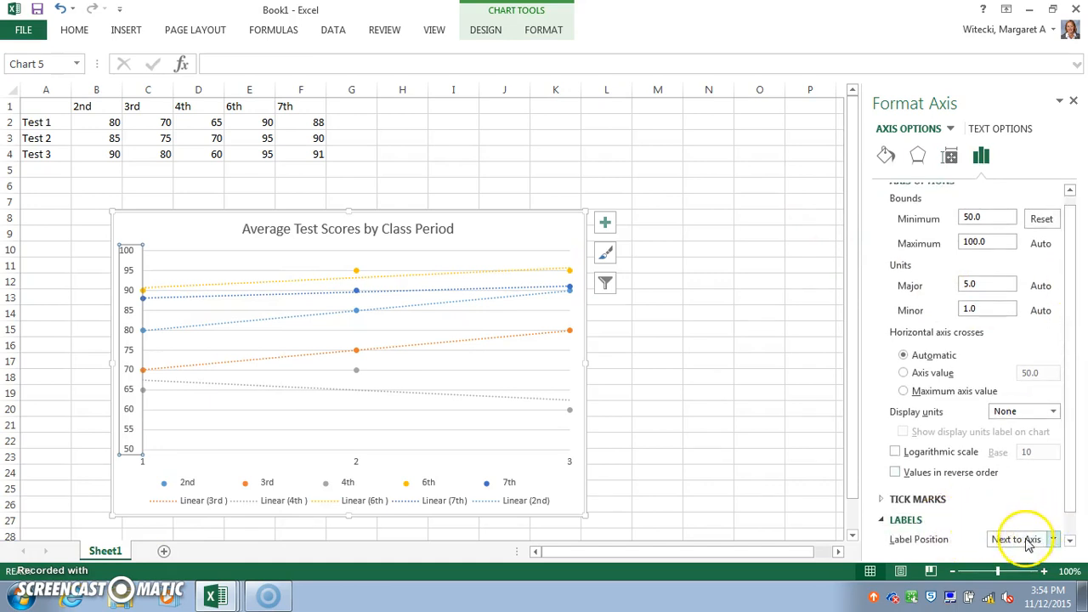
click(1026, 541)
click(1011, 539)
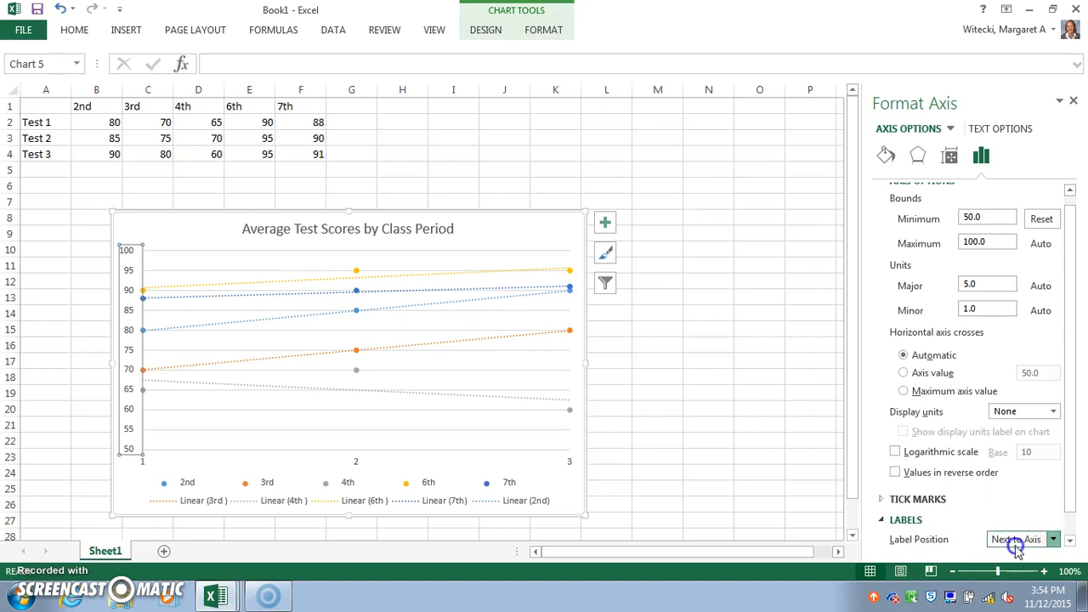
click(1069, 503)
drag(1069, 504, 1069, 529)
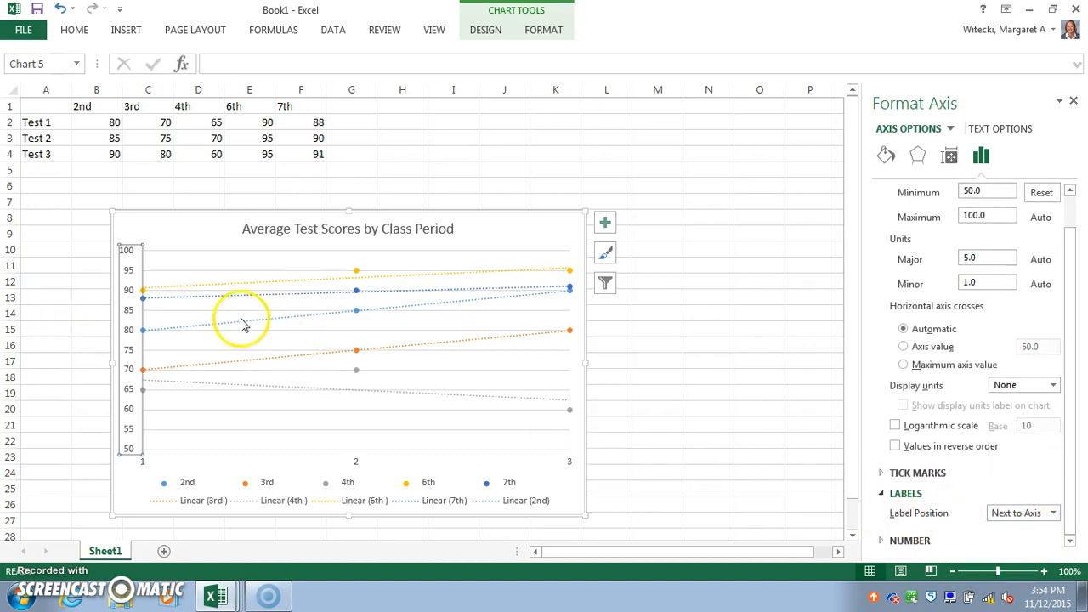
Add axis titles to the chart and set the vertical axis title to "Average Test Score (%)".
click(605, 224)
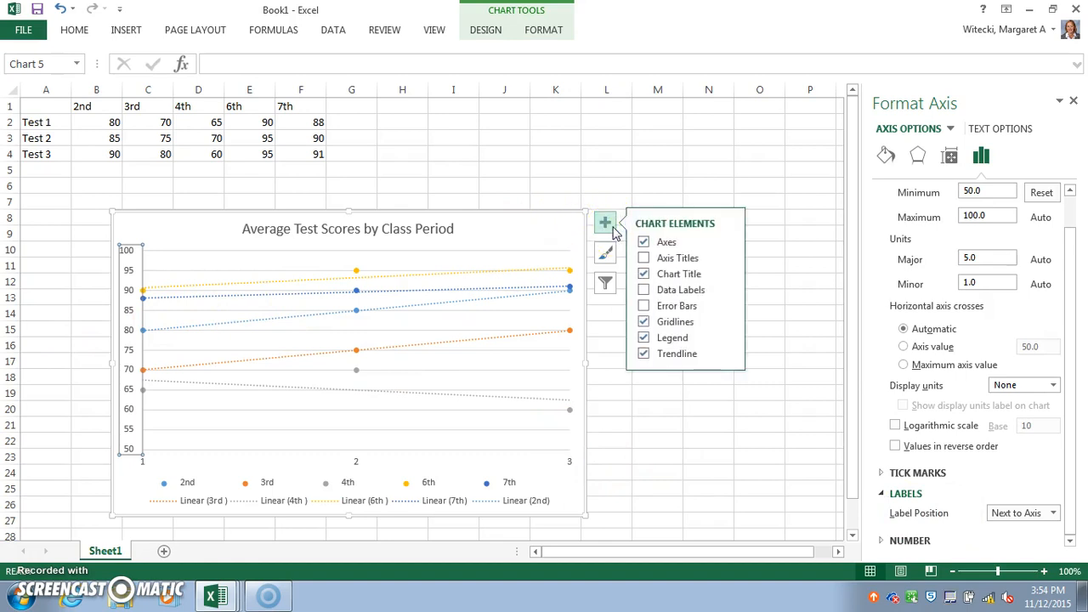
click(643, 257)
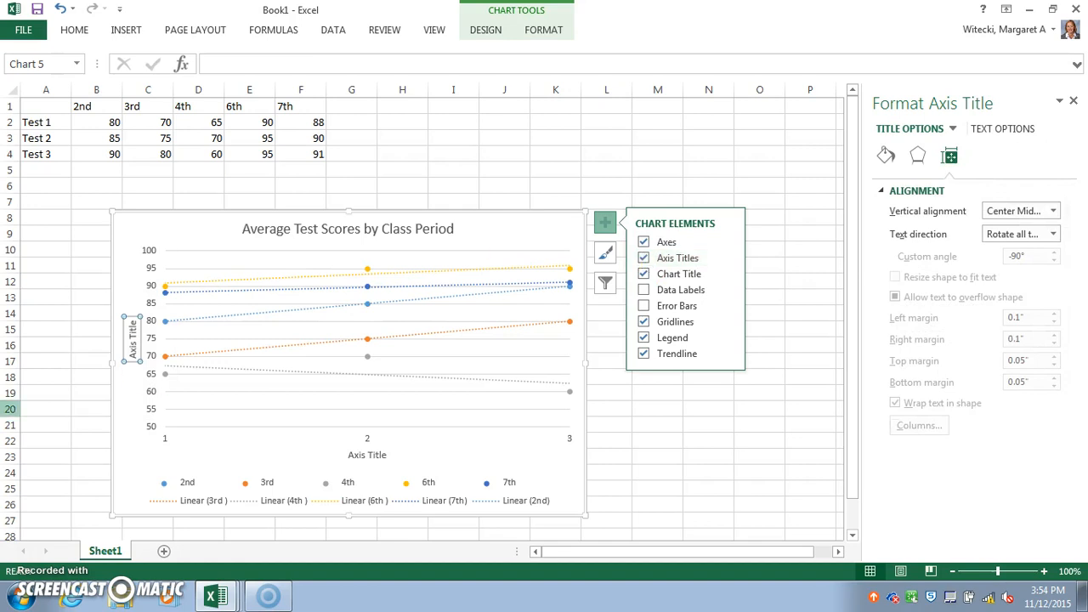
click(132, 356)
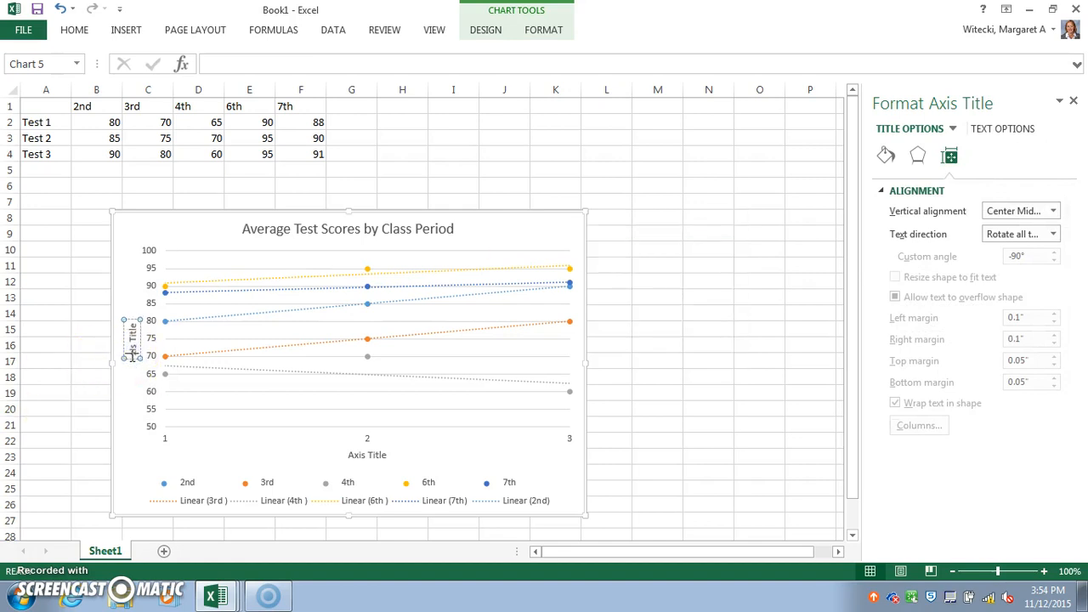
click(136, 331)
drag(132, 323, 129, 384)
text(Average Test Score)
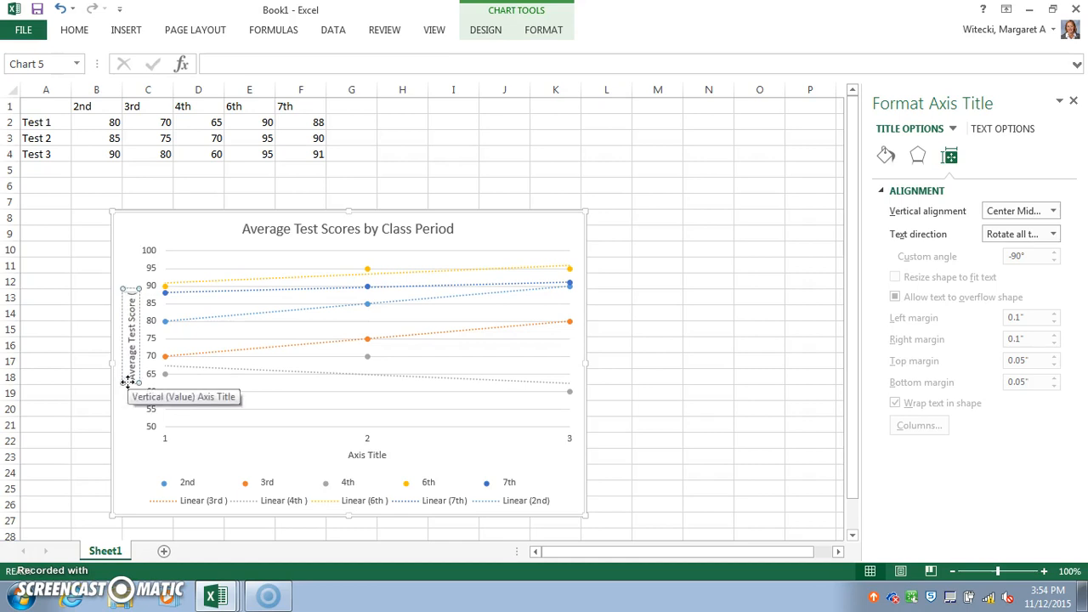
text( (%))
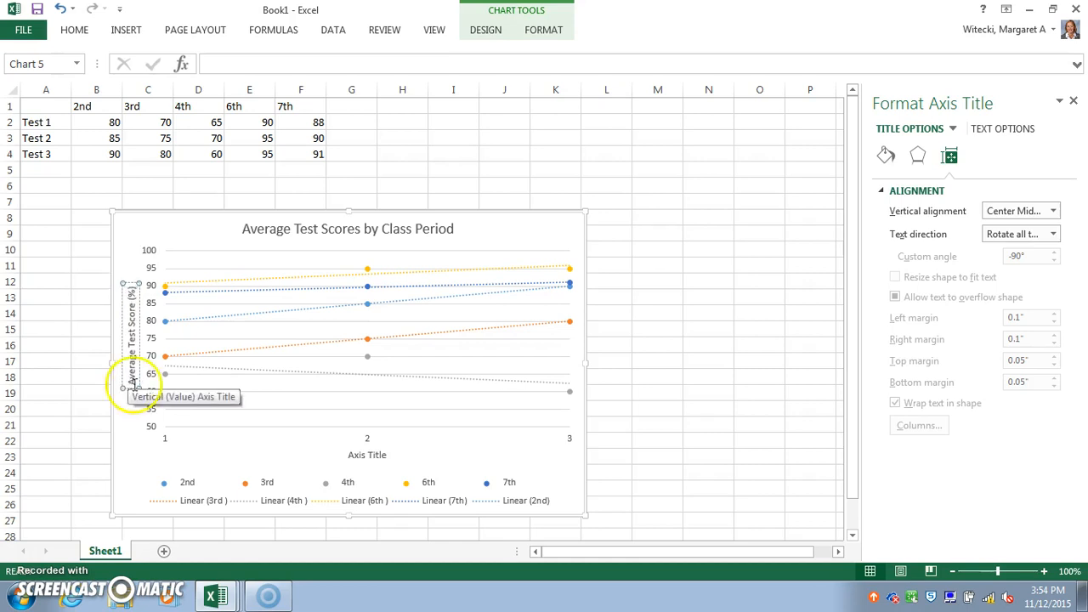
Replace the horizontal axis title with "Test Number" and deselect the chart.
click(360, 454)
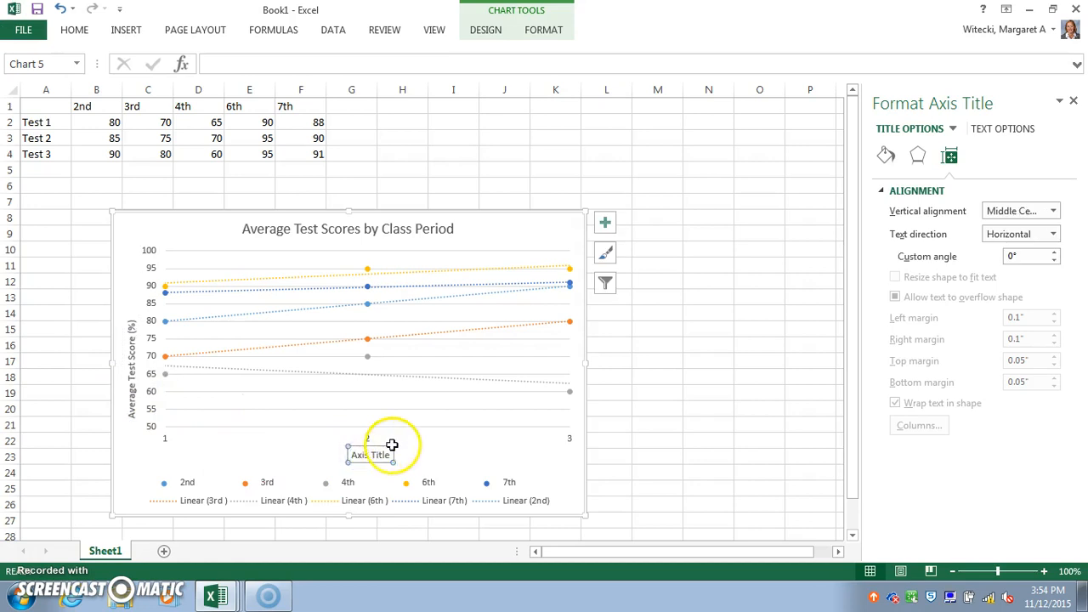
drag(390, 454, 322, 454)
text(Test)
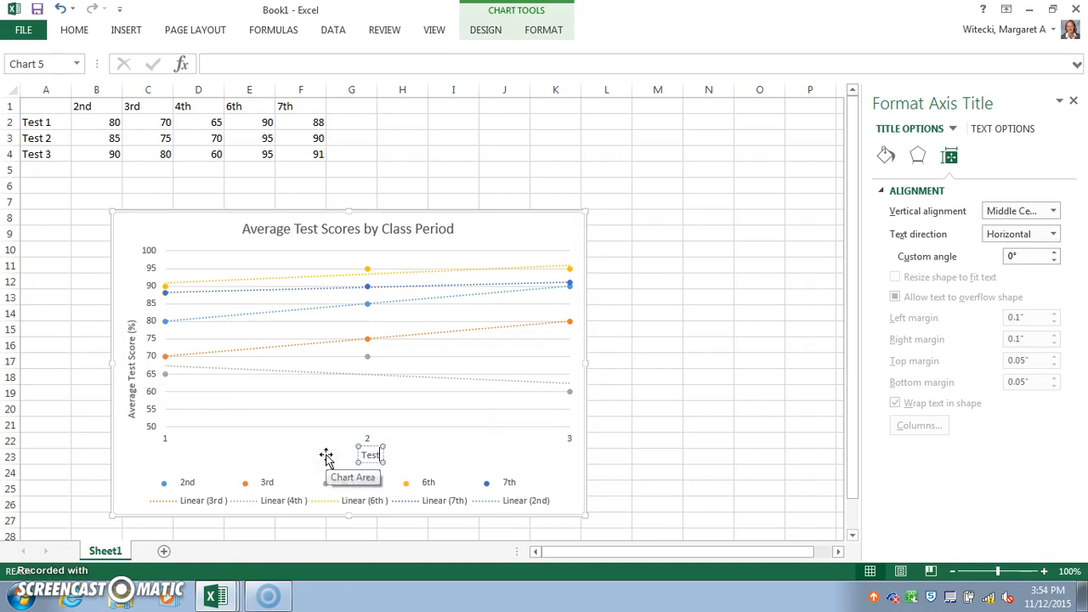
text( Number)
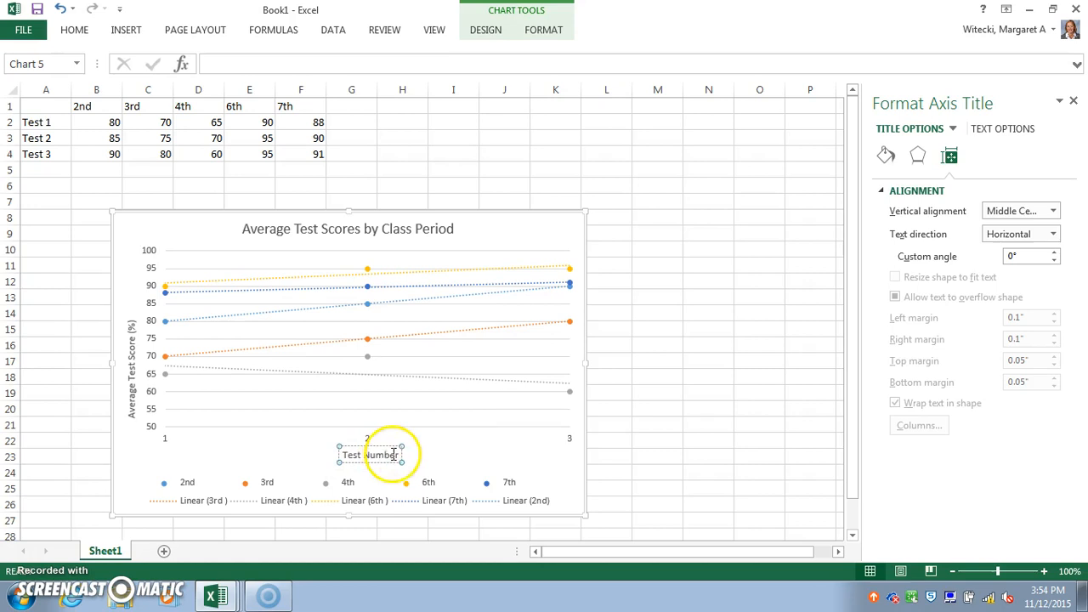
click(419, 456)
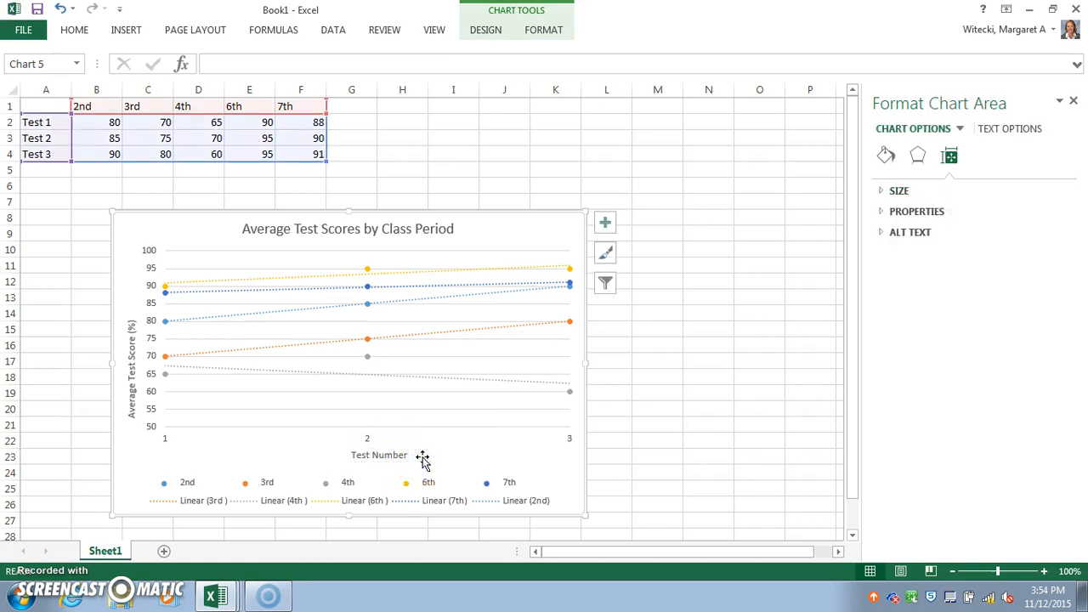
click(635, 407)
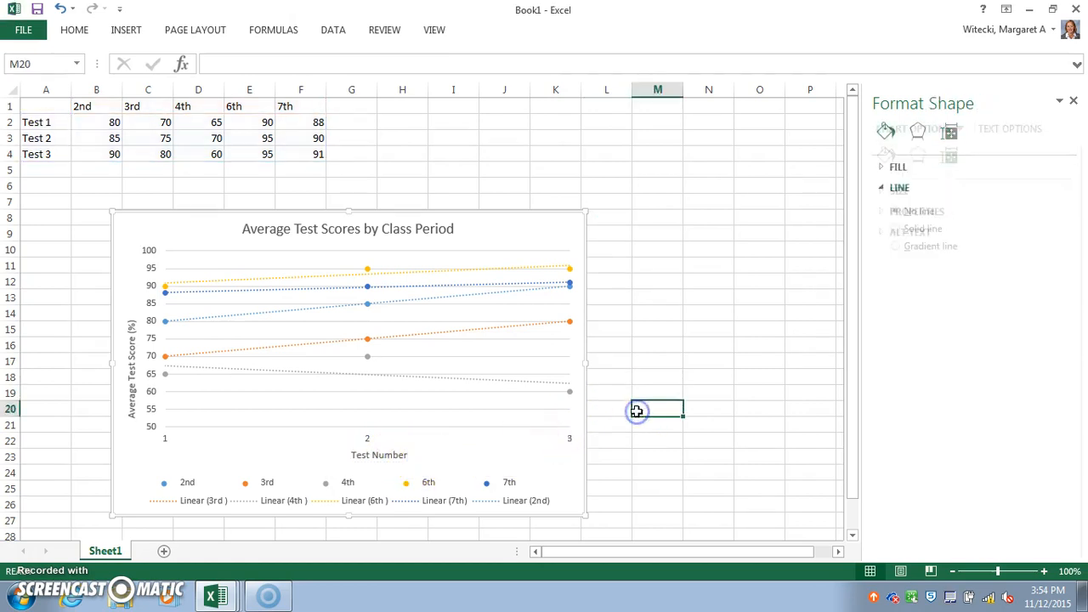
Copy the whole test score chart and deselect it.
click(574, 257)
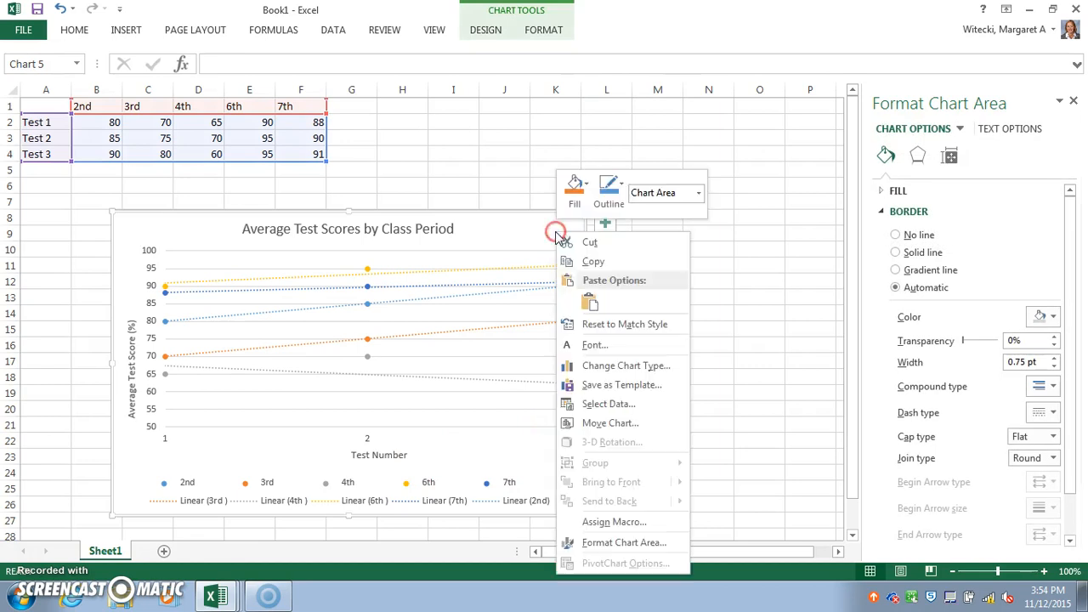
right_click(557, 235)
click(576, 256)
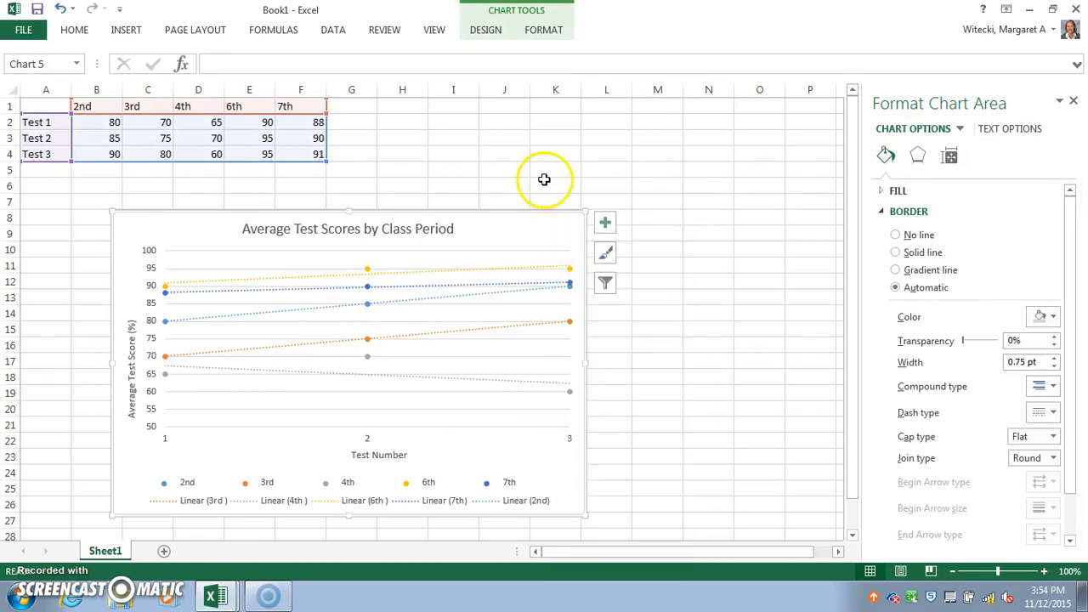
click(545, 181)
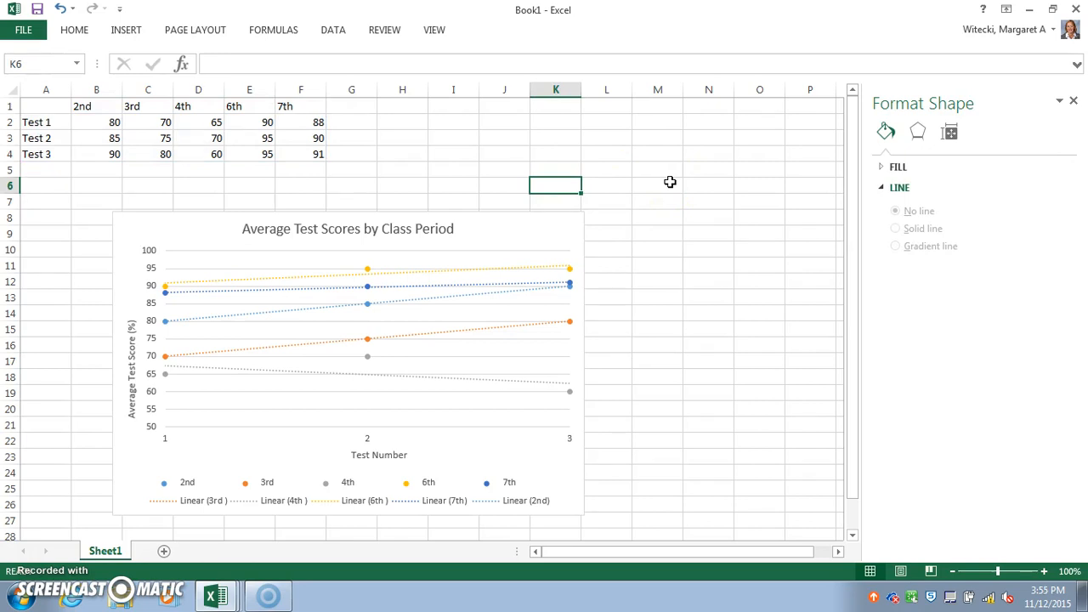
click(510, 248)
click(561, 234)
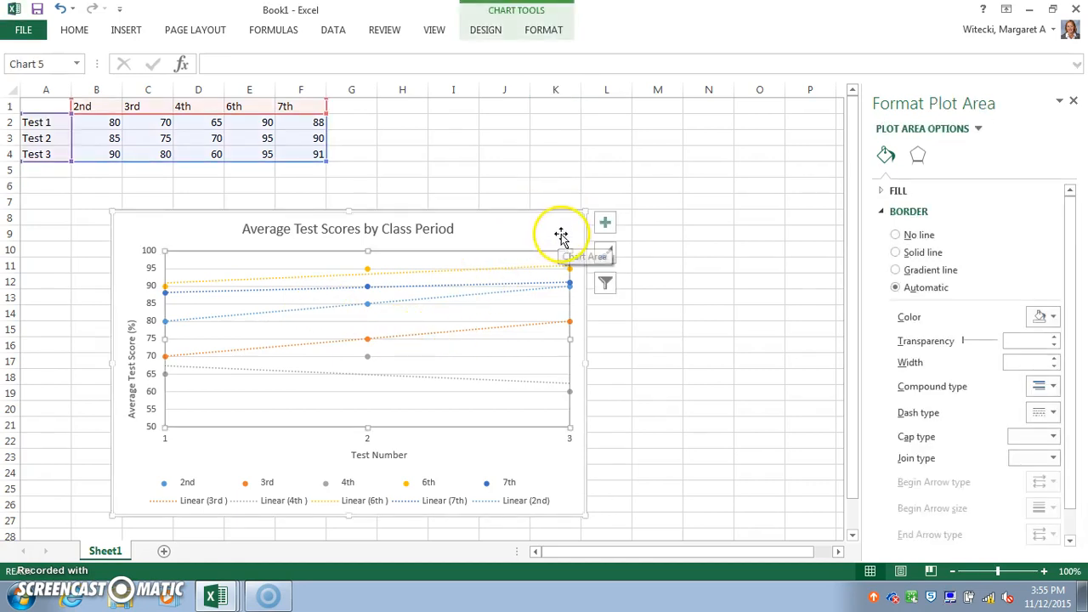
click(582, 264)
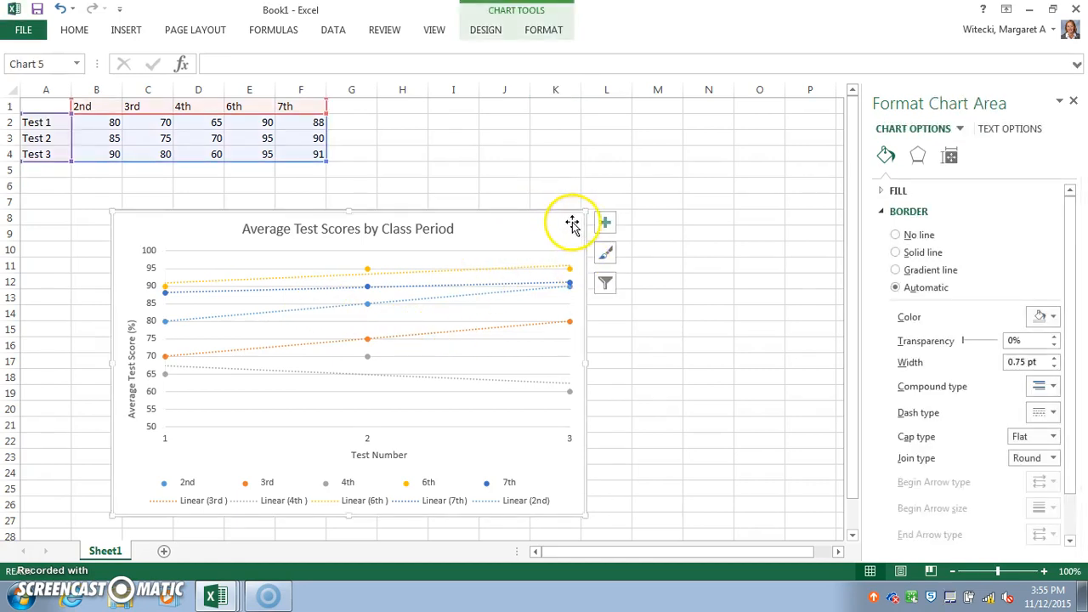
click(583, 349)
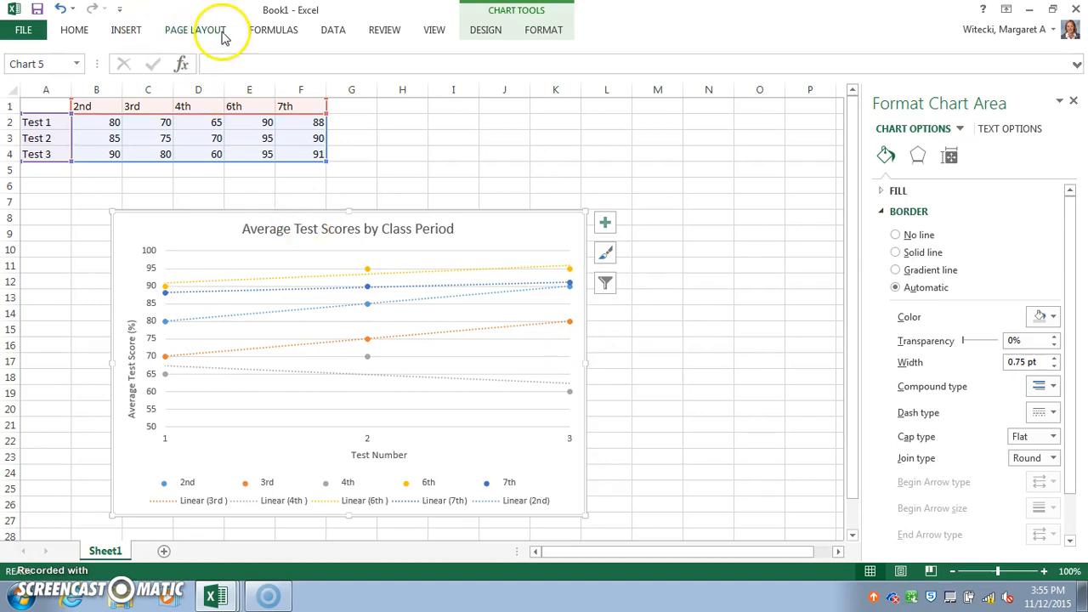
Preview the recommended charts for the scores in B2:F4, including the line chart, and close the preview without inserting one.
click(183, 122)
drag(110, 122, 314, 153)
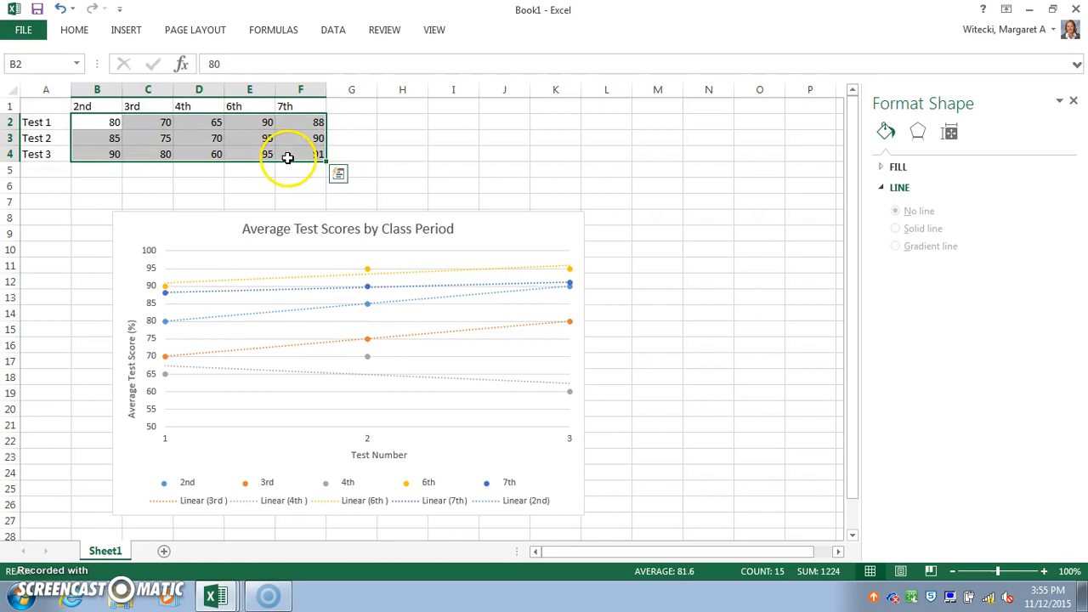
click(73, 31)
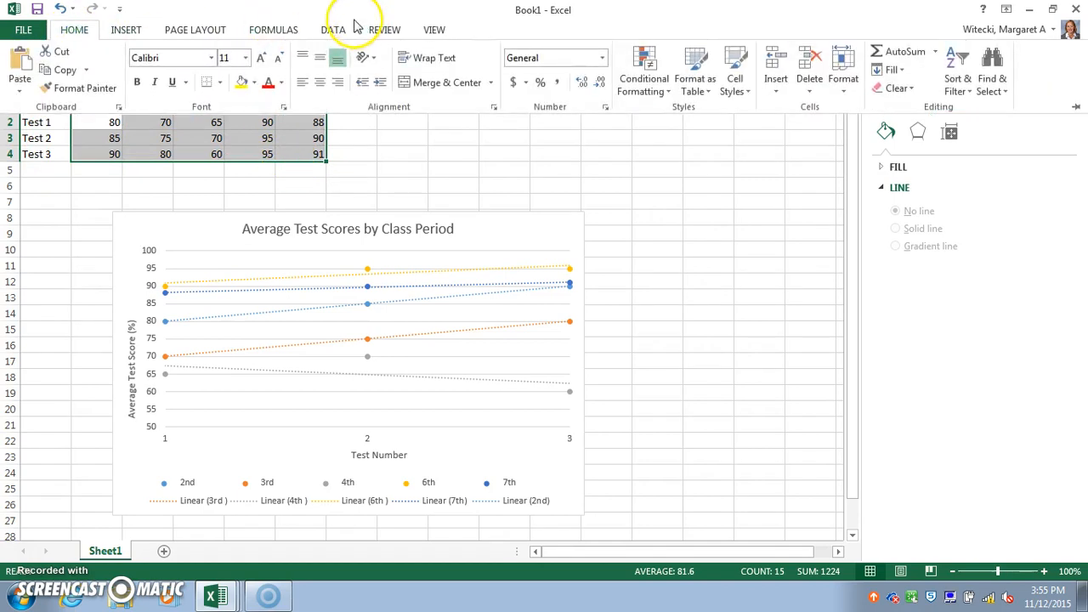
click(126, 29)
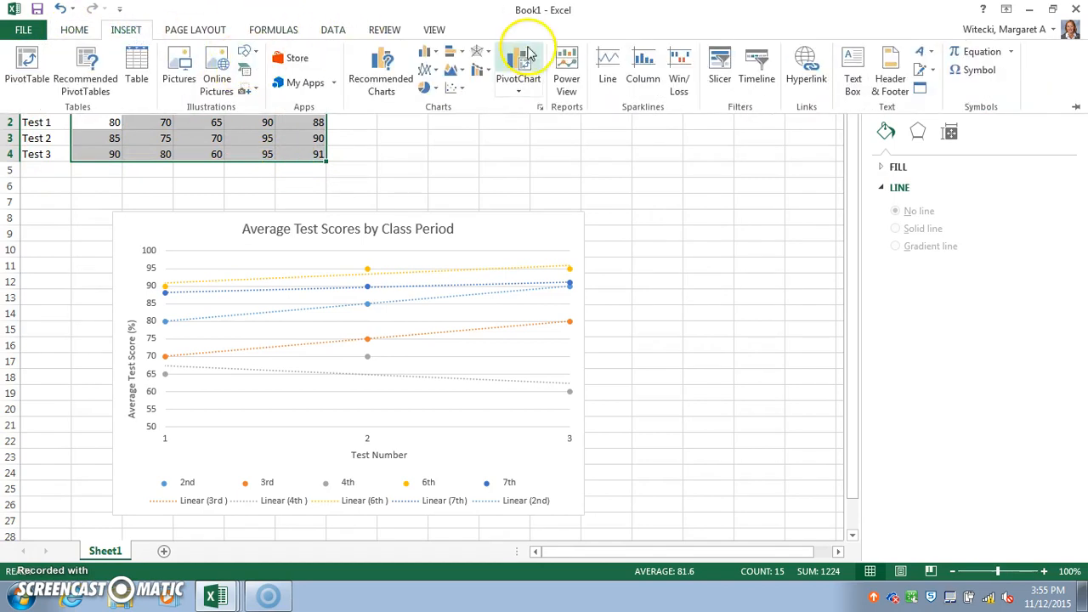
click(386, 68)
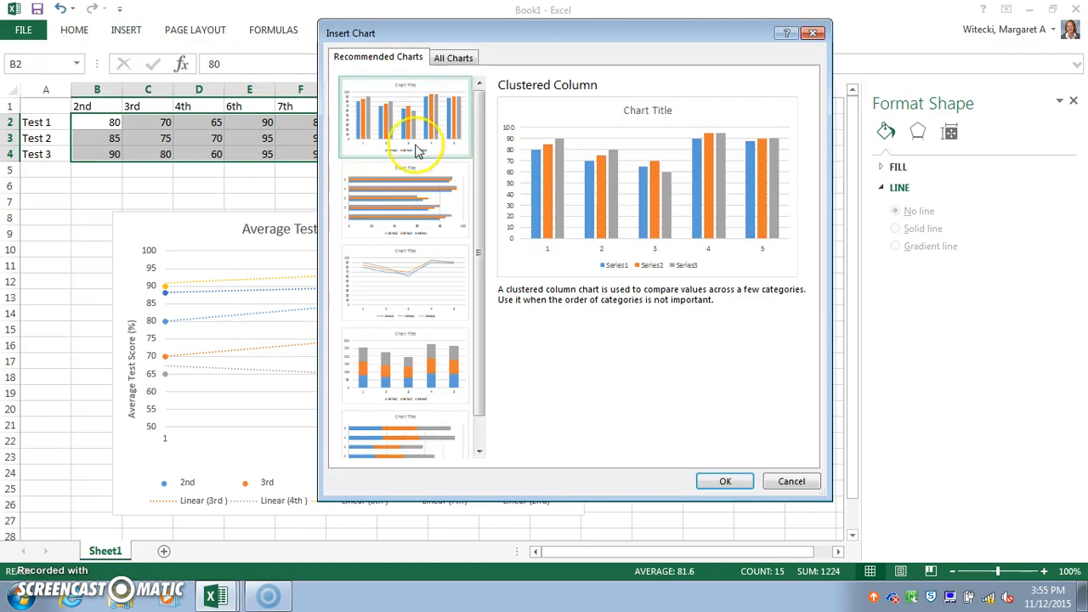
click(467, 234)
click(449, 289)
drag(479, 300, 454, 291)
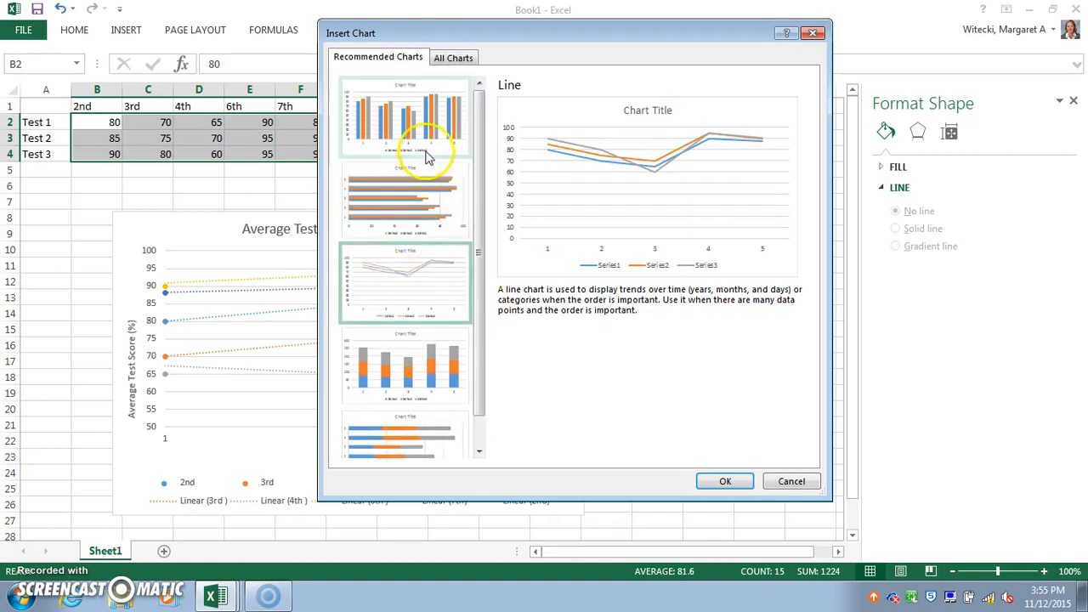
click(790, 483)
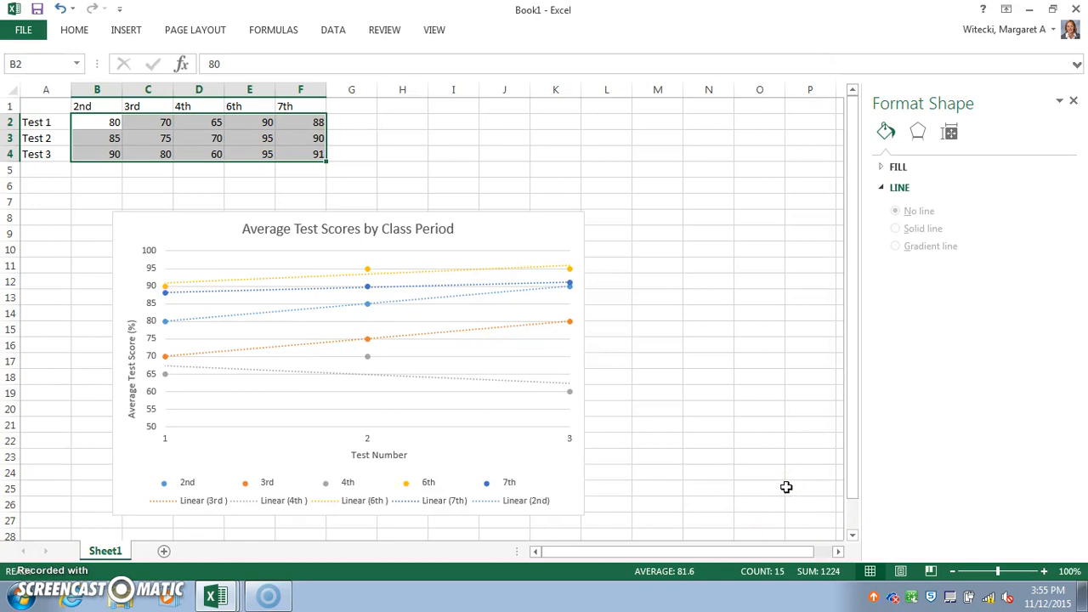